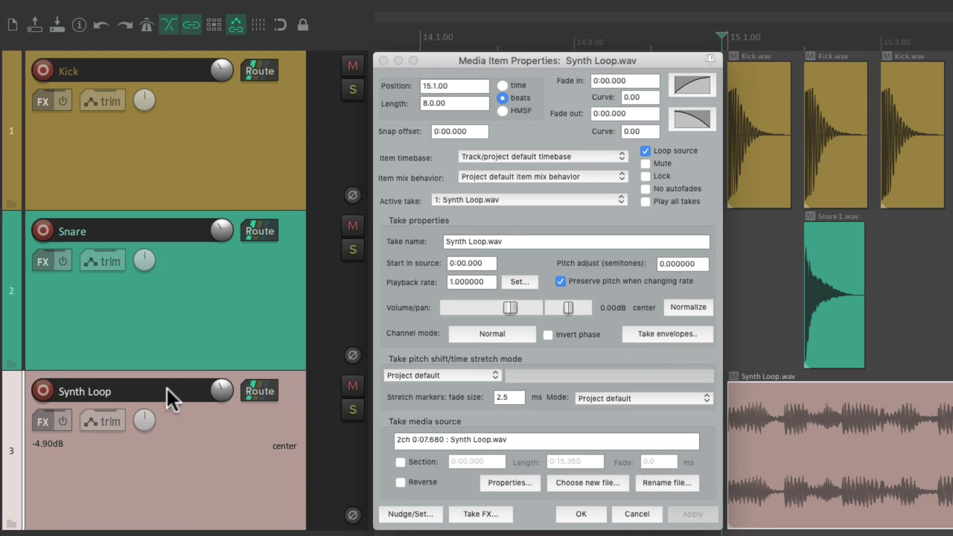
View the Synth Loop track envelopes, then enable the take's Volume envelope, draw a curve and undo it
left_click(93, 425)
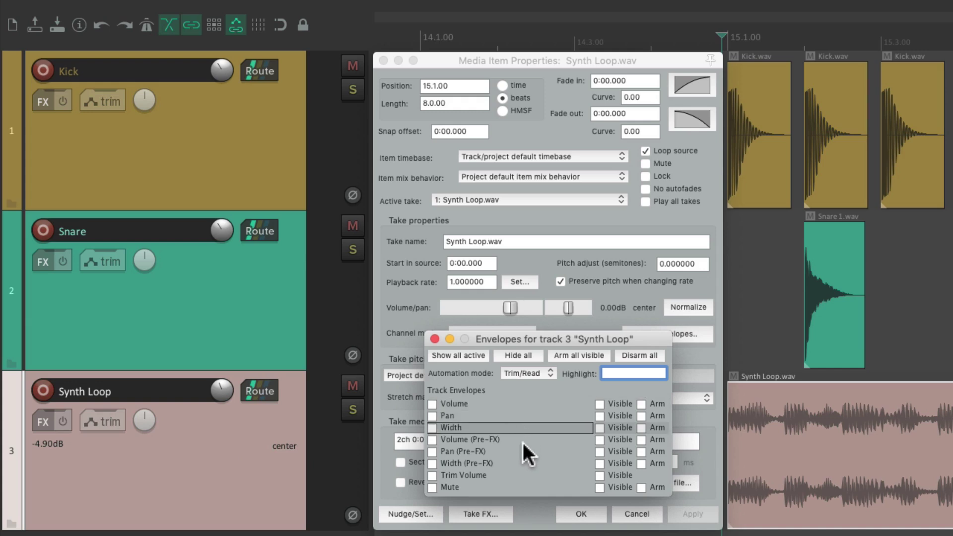
left_click(437, 338)
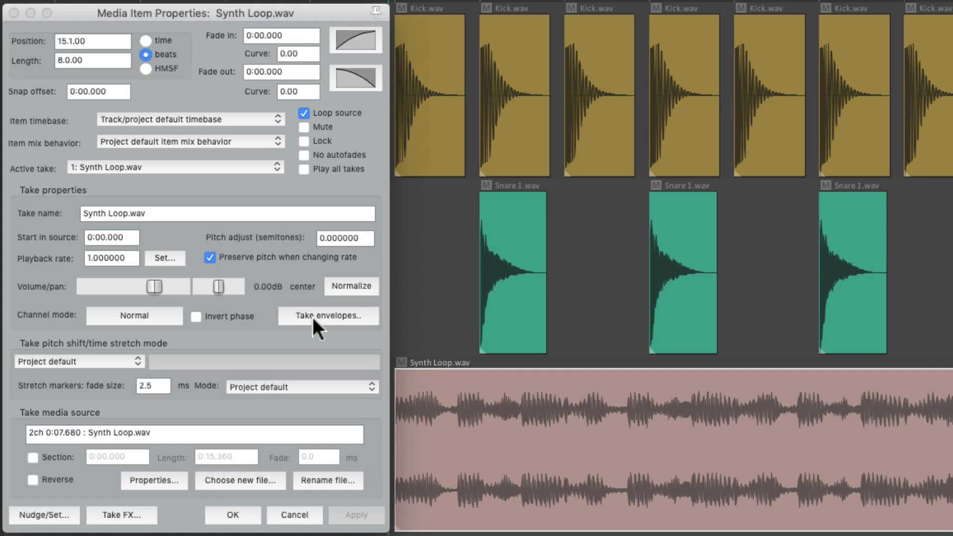
left_click(313, 316)
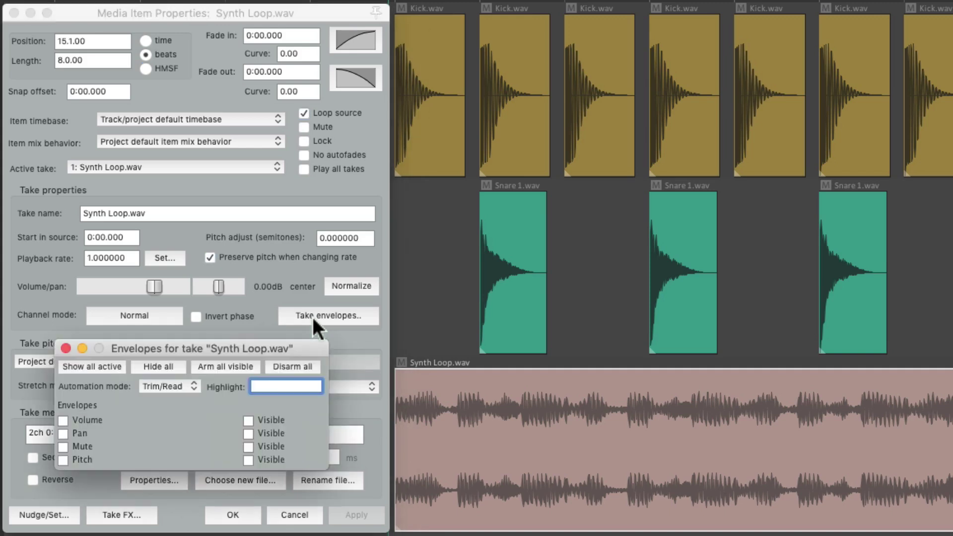
left_click(63, 420)
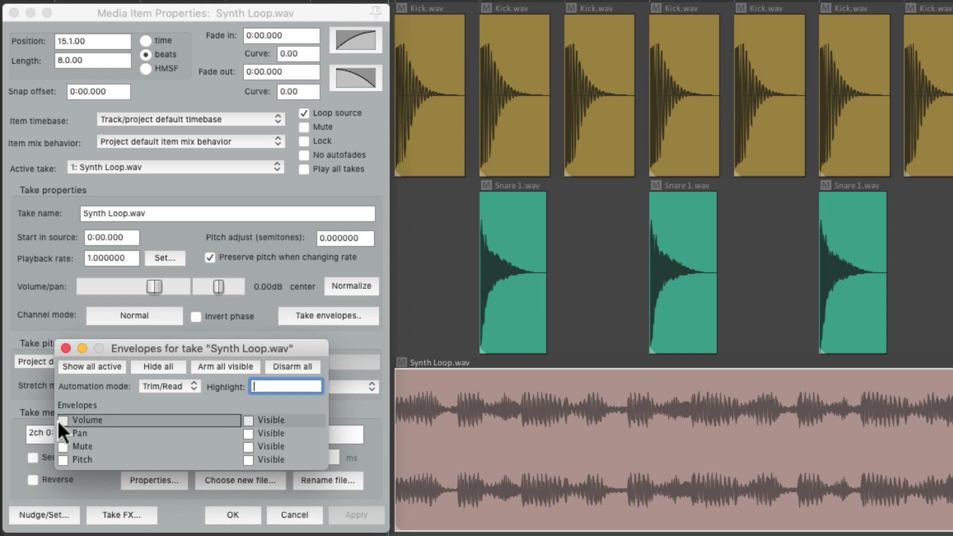
left_click(458, 443)
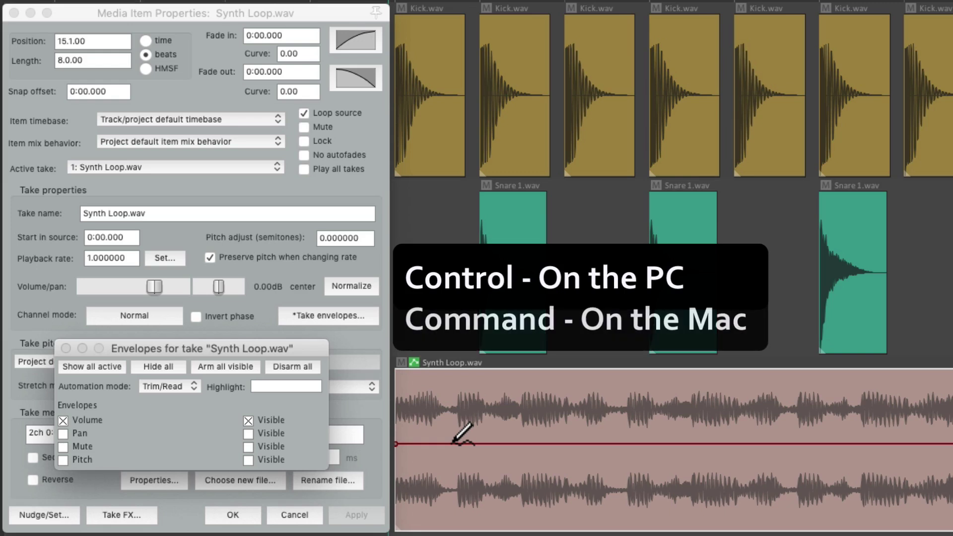
mouse_move(452, 442)
left_mouse_down()
mouse_move(494, 415)
mouse_move(591, 470)
mouse_move(628, 412)
mouse_move(718, 500)
mouse_move(800, 420)
mouse_move(843, 444)
left_mouse_up()
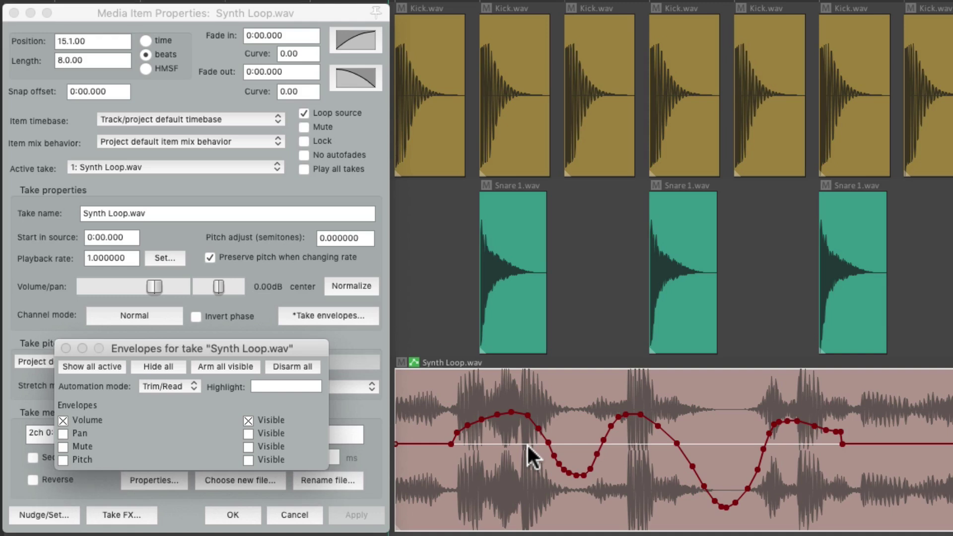
key("super+z")
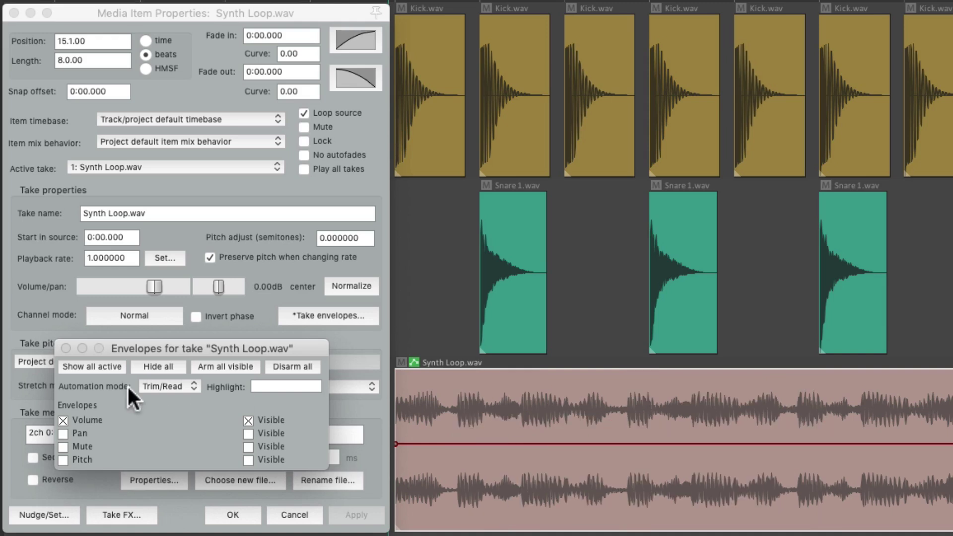
Swap to the take's Pan envelope, draw a curve, undo it, and disable Pan
left_click(62, 420)
left_click(63, 434)
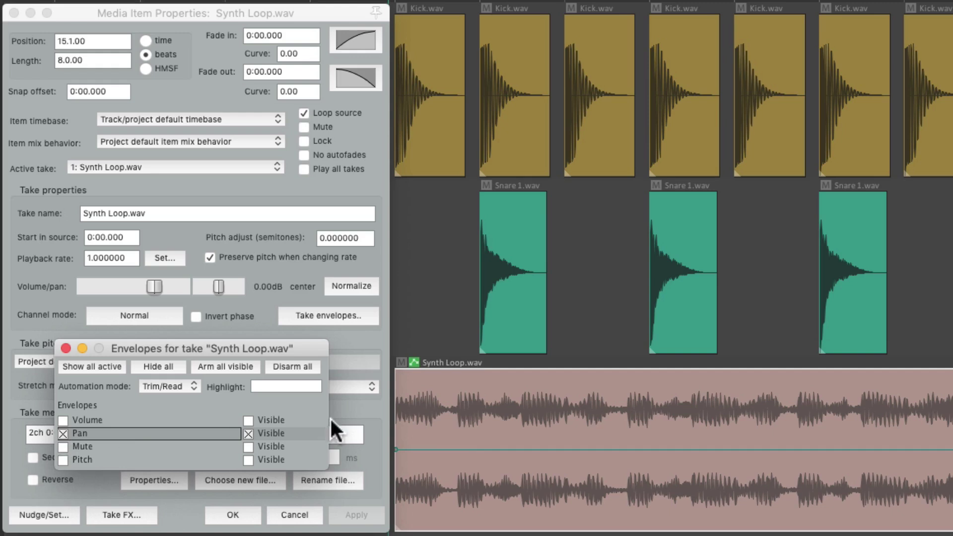
mouse_move(458, 450)
left_mouse_down()
mouse_move(512, 389)
mouse_move(540, 413)
mouse_move(561, 475)
mouse_move(613, 520)
mouse_move(652, 406)
mouse_move(716, 417)
mouse_move(749, 500)
mouse_move(847, 445)
mouse_move(894, 392)
left_mouse_up()
key("super+z")
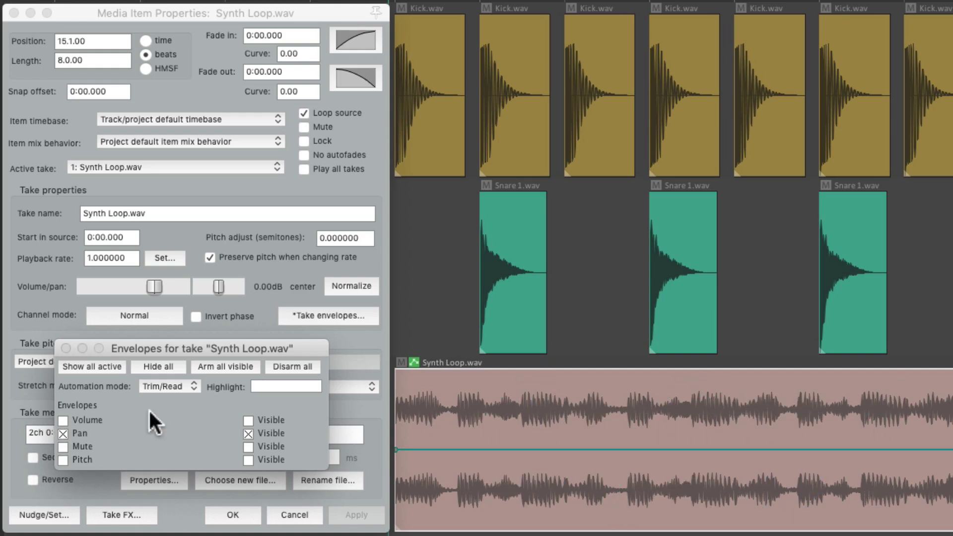
left_click(59, 434)
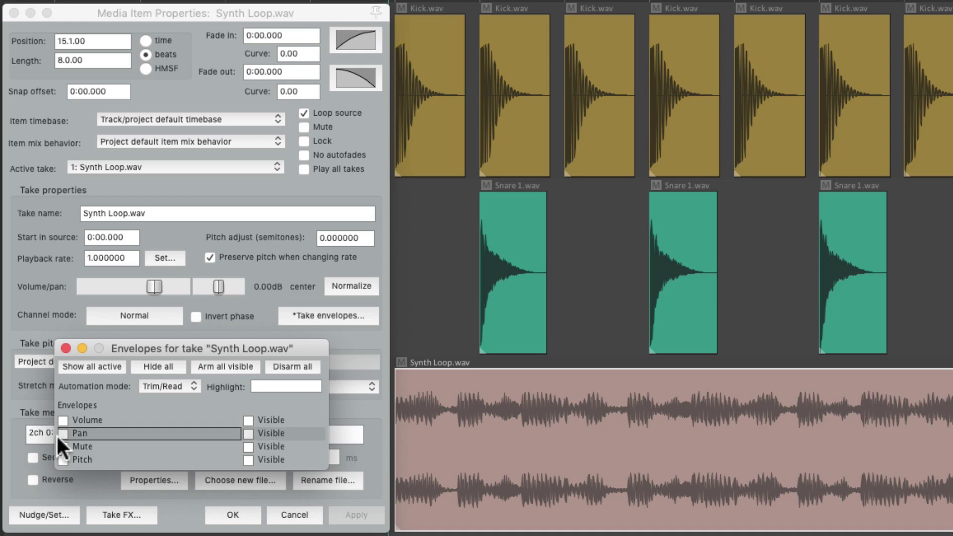
left_click(61, 460)
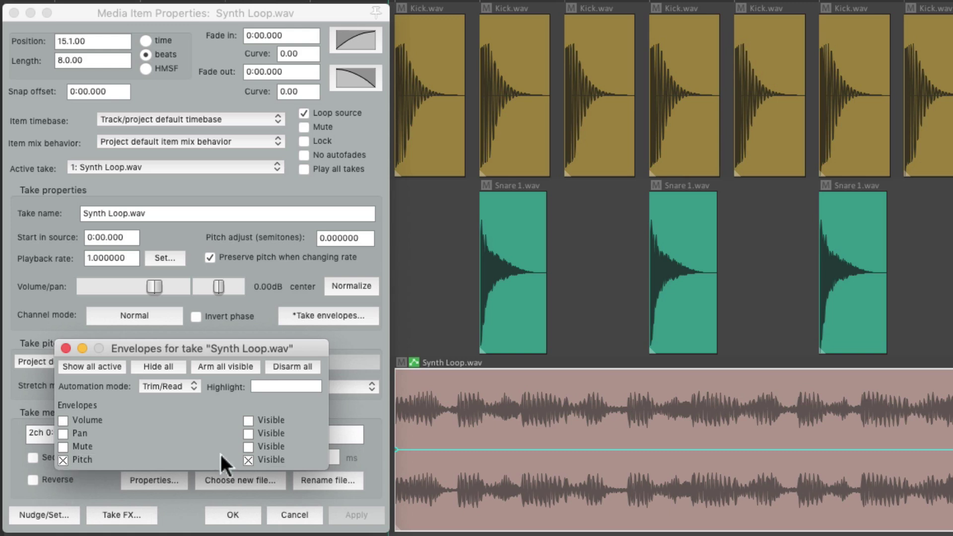
mouse_move(460, 447)
left_mouse_down()
mouse_move(570, 479)
mouse_move(702, 410)
mouse_move(783, 466)
mouse_move(950, 449)
left_mouse_up()
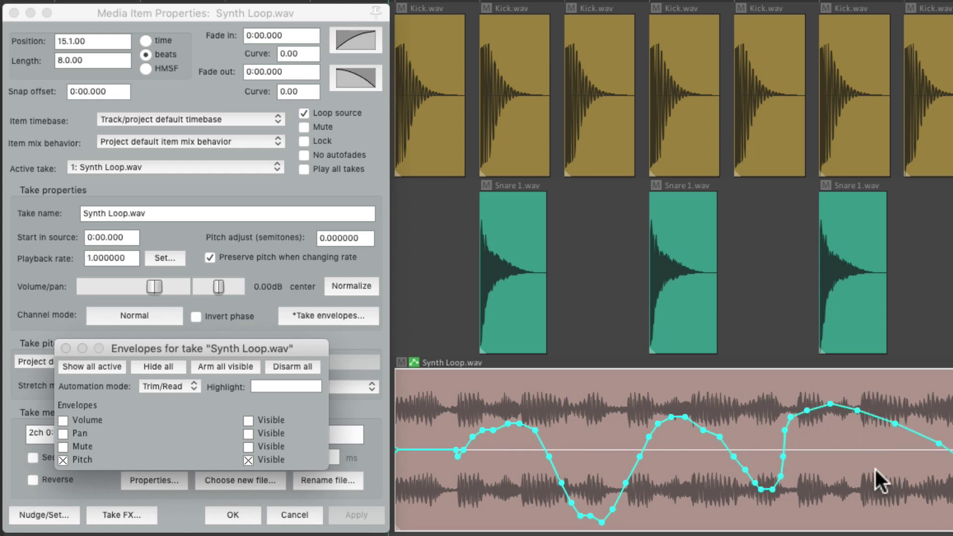
key("space")
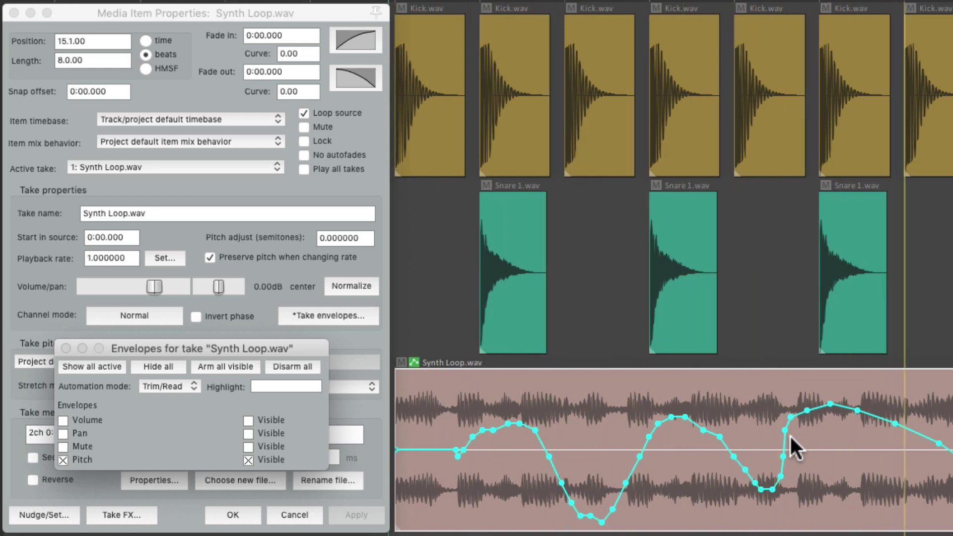
key("Delete")
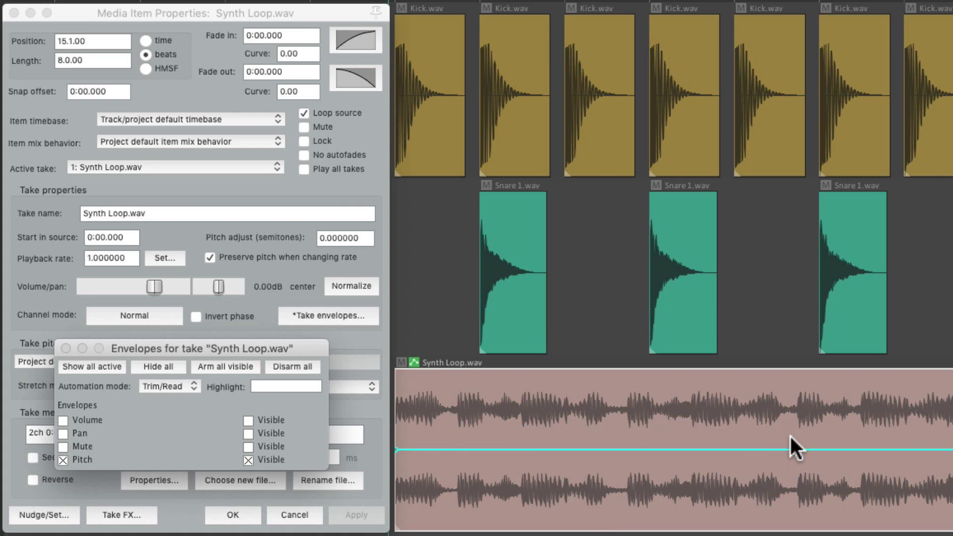
left_click(62, 460)
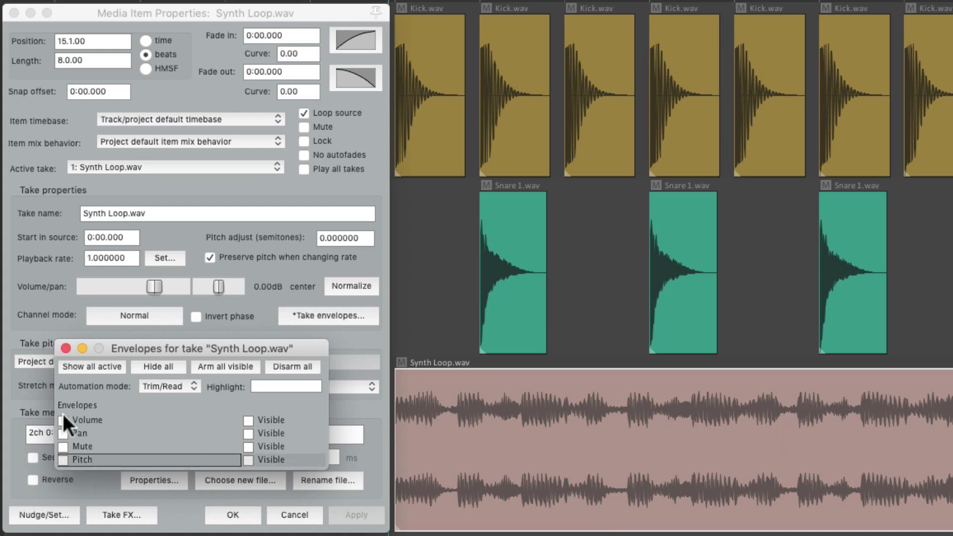
Open Project Settings and confirm élastique 3.3.0 Pro pitch shift mode with Normal parameter
left_click(66, 348)
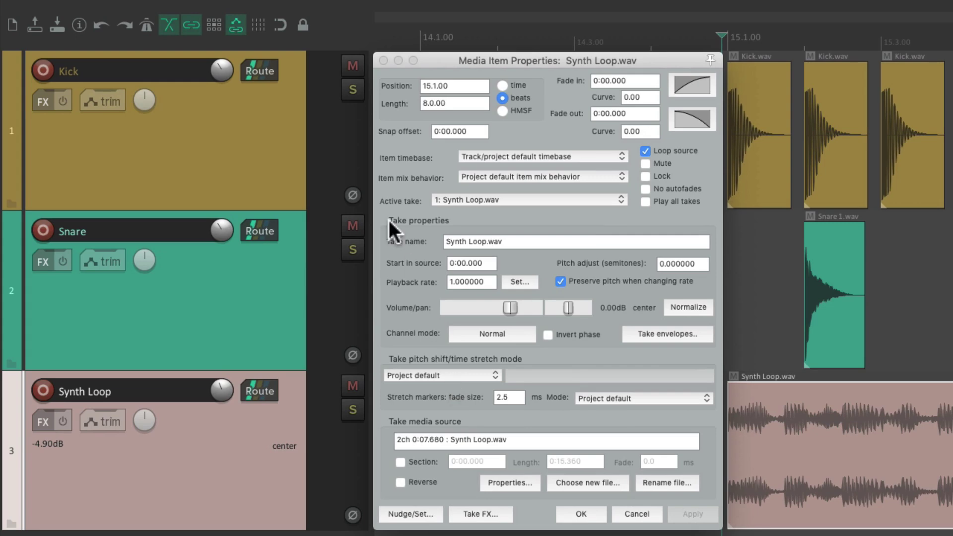
left_click(79, 23)
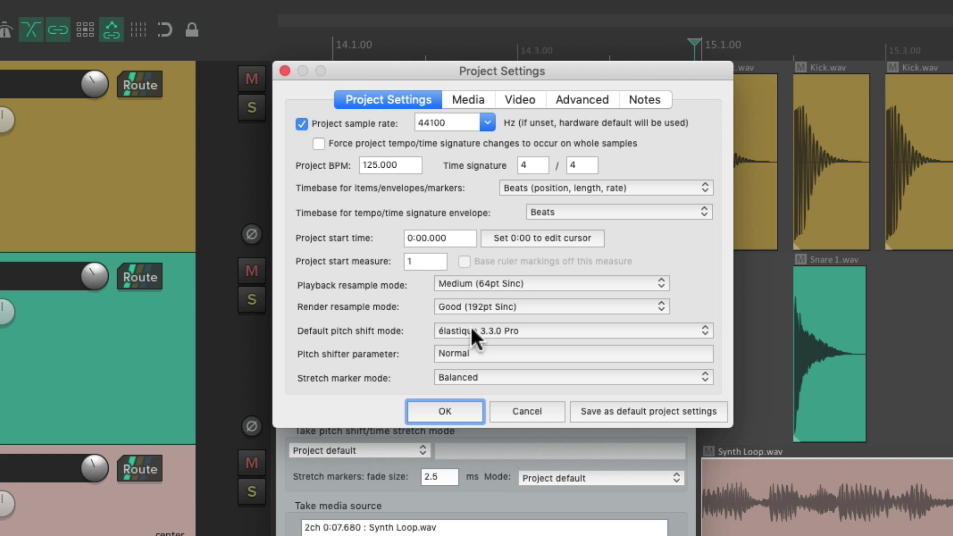
left_click(545, 340)
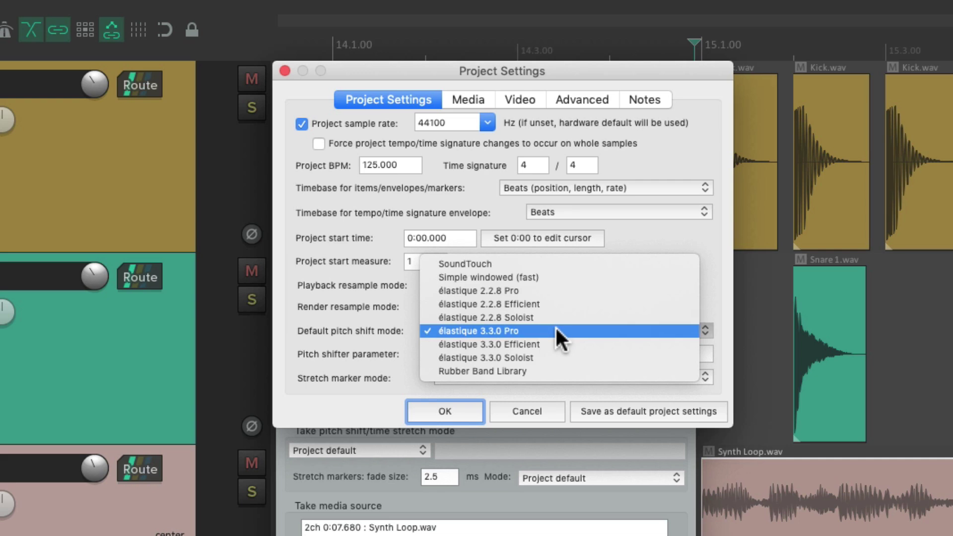
left_click(556, 329)
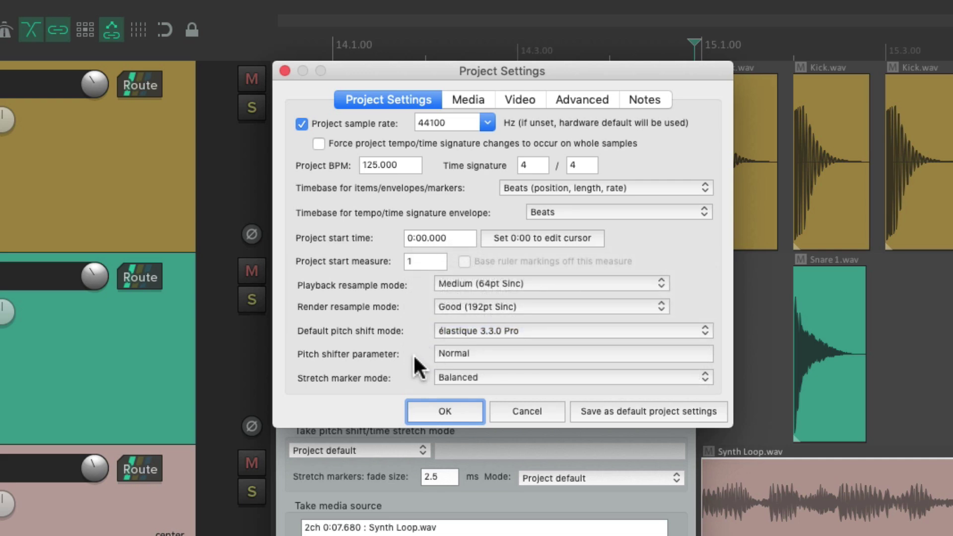
left_click(564, 355)
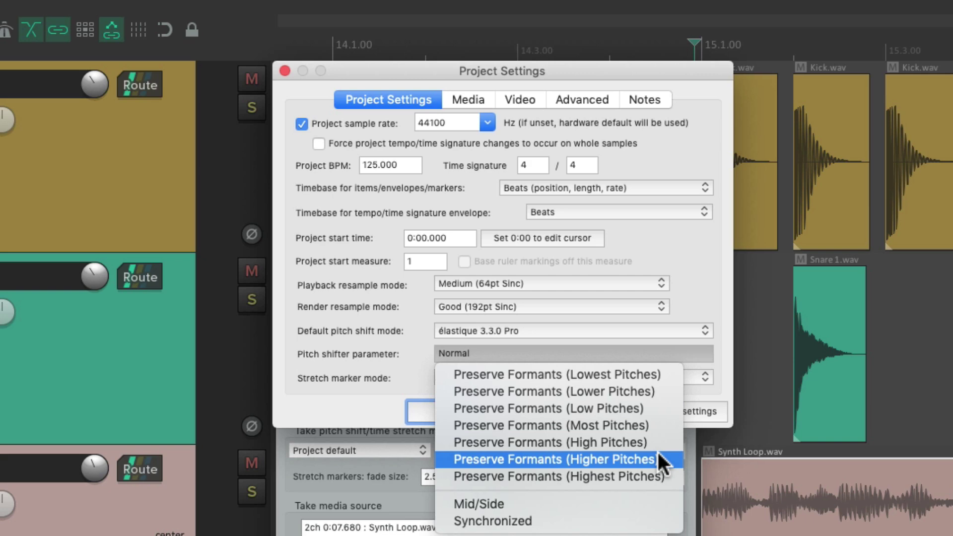
left_click(638, 321)
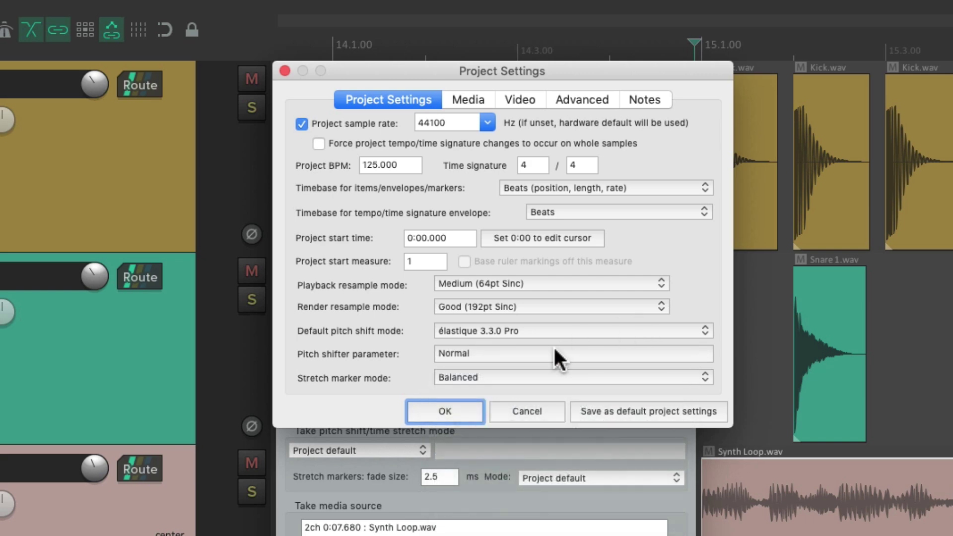
Close Project Settings, try élastique 3.3.0 Pro on the take, then revert to Project default
left_click(467, 408)
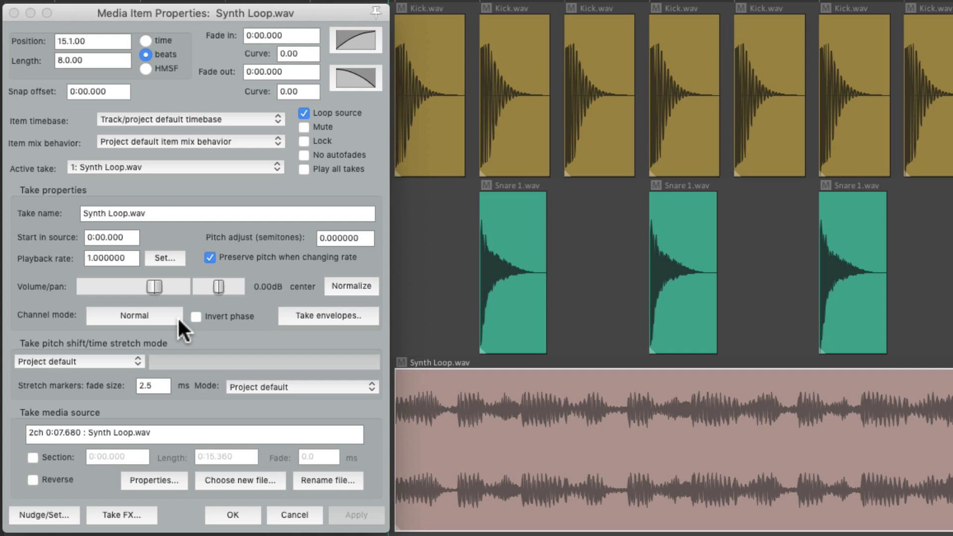
left_click(112, 359)
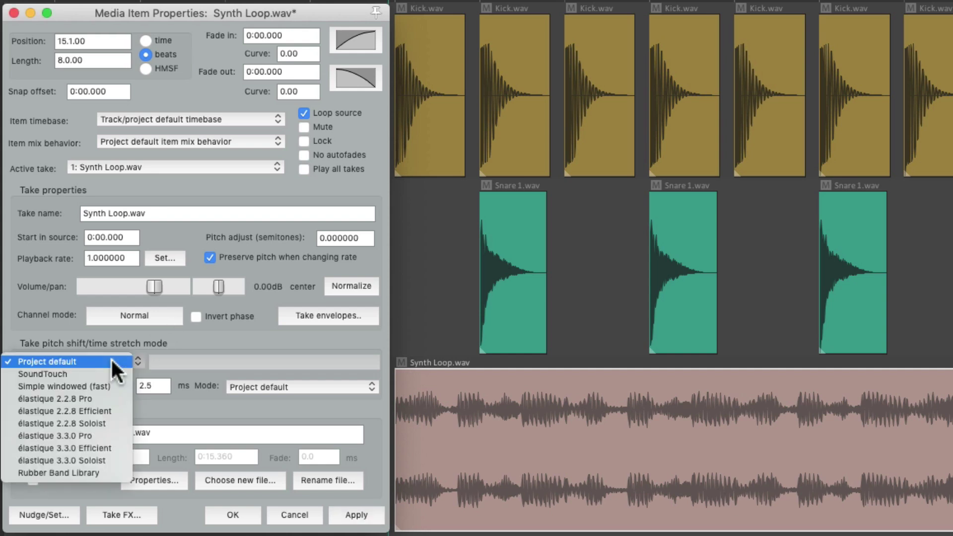
left_click(122, 435)
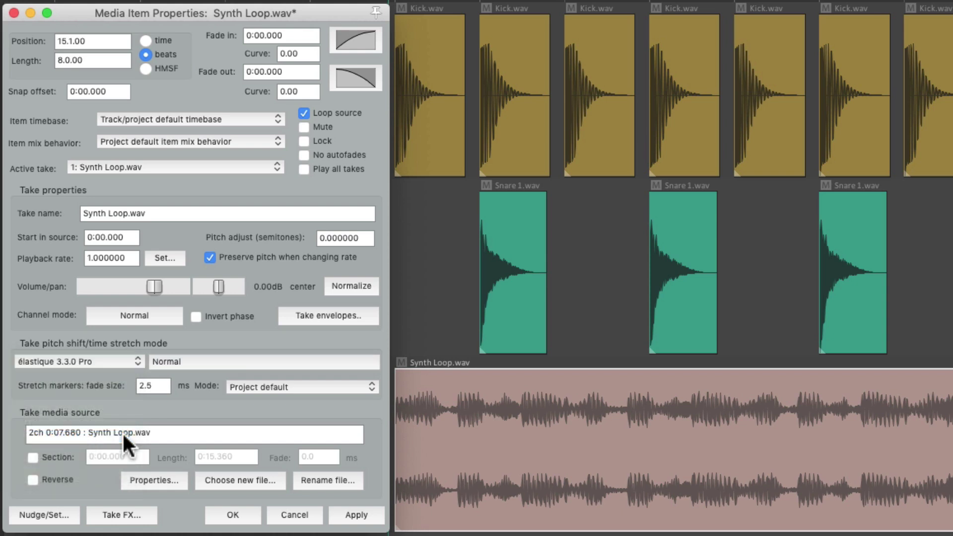
left_click(257, 361)
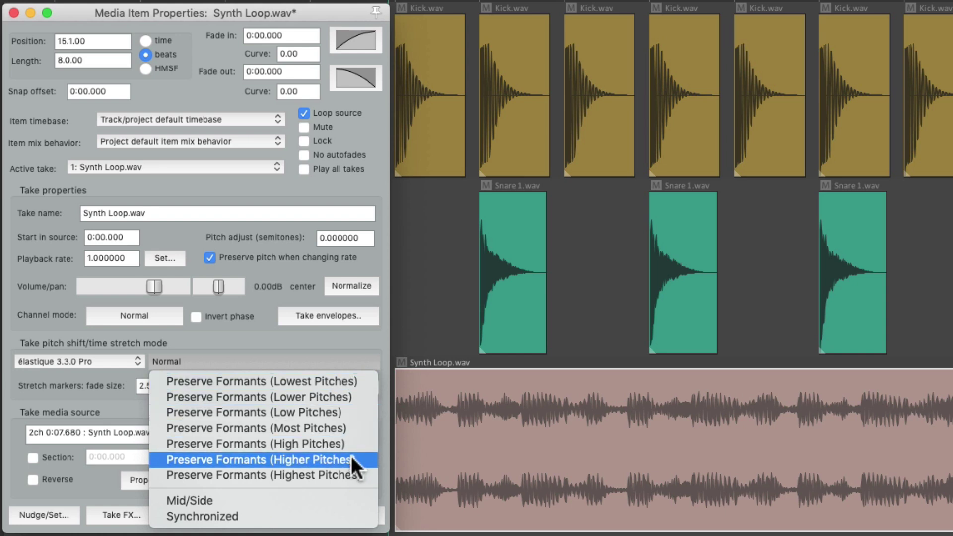
left_click(92, 377)
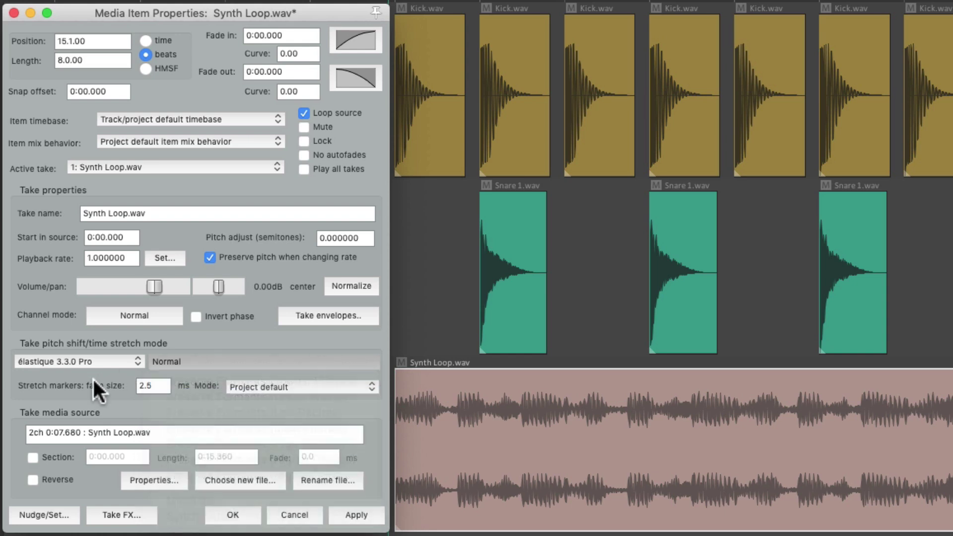
left_click(109, 361)
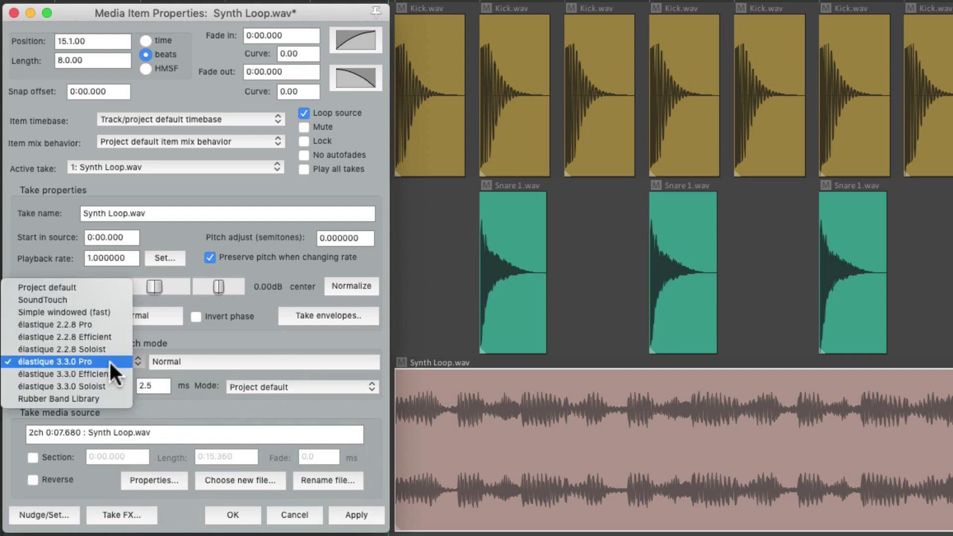
left_click(107, 287)
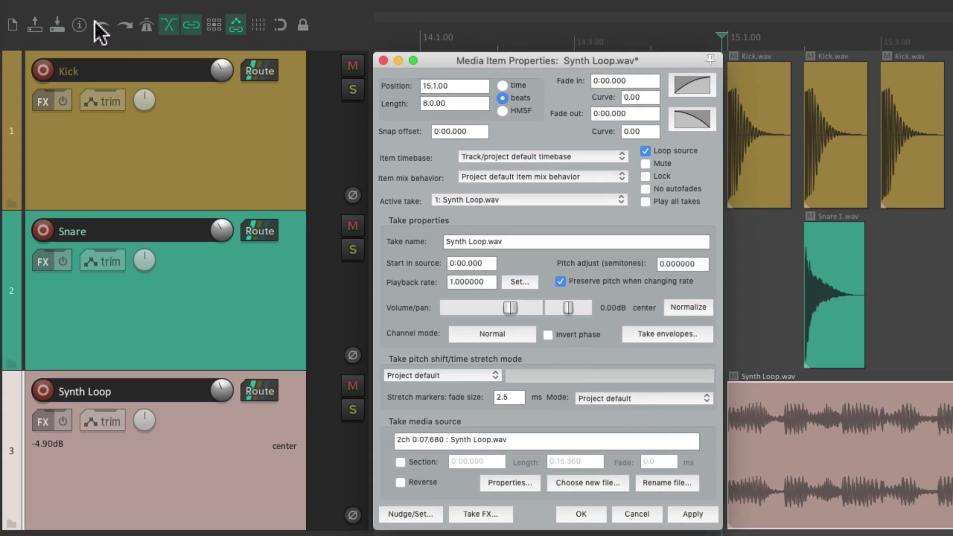
Reopen Project Settings and keep the stretch marker mode at Balanced
left_click(80, 24)
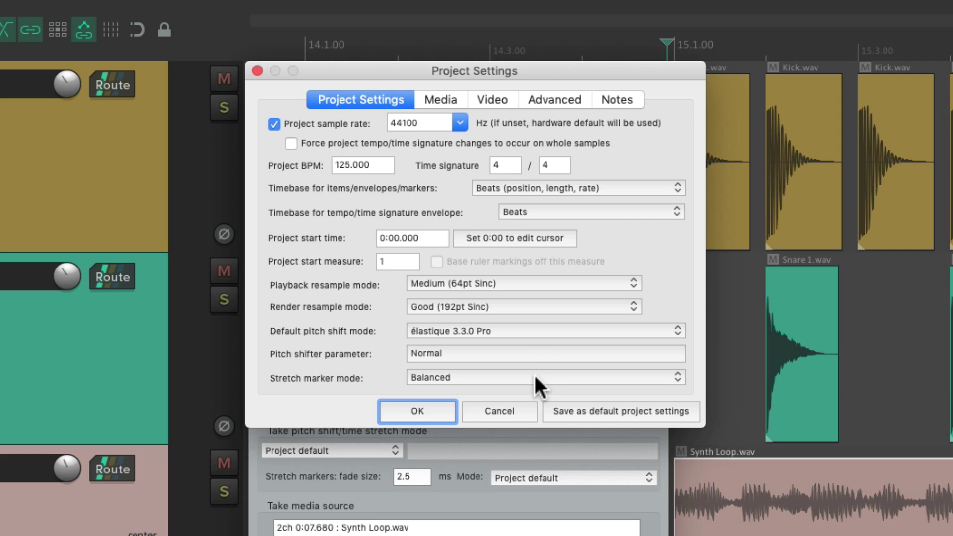
left_click(502, 378)
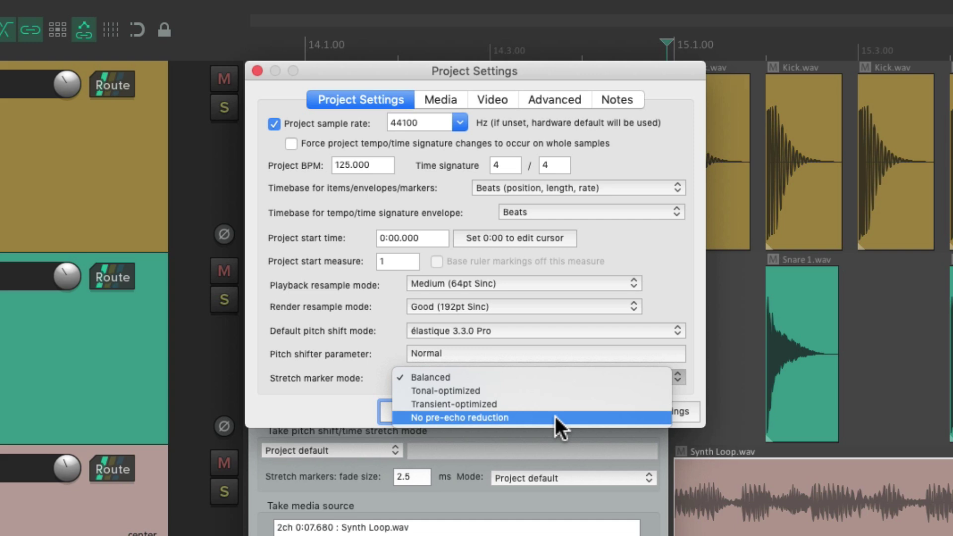
left_click(549, 377)
left_click(436, 417)
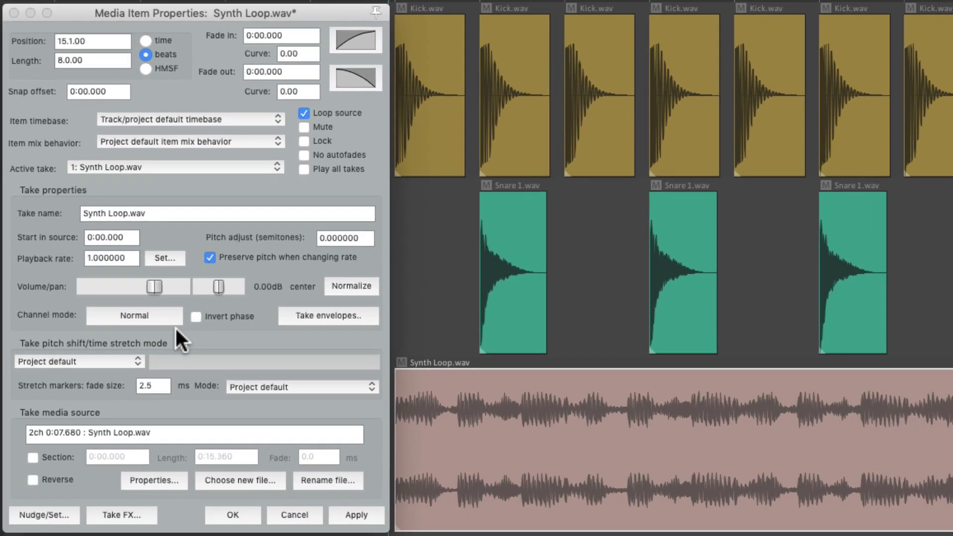
left_click(323, 389)
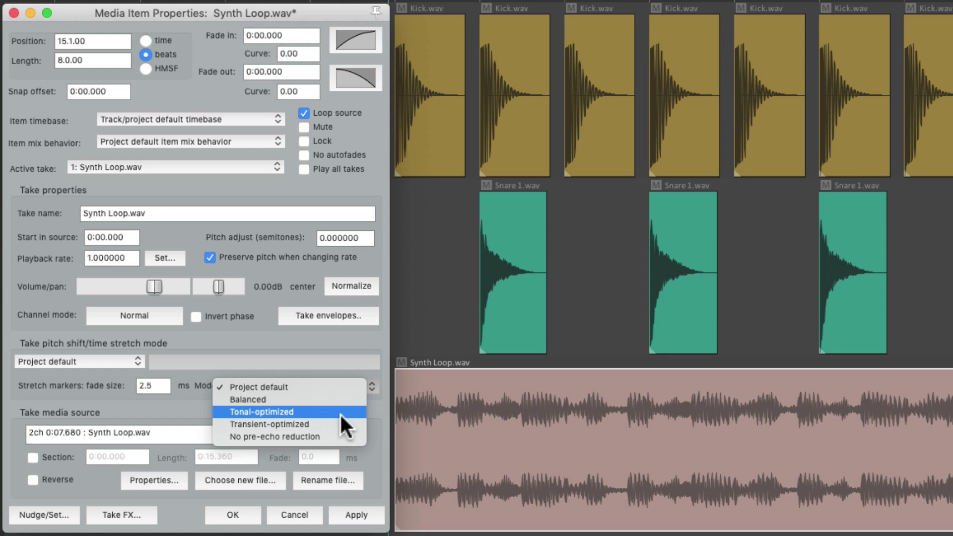
left_click(331, 385)
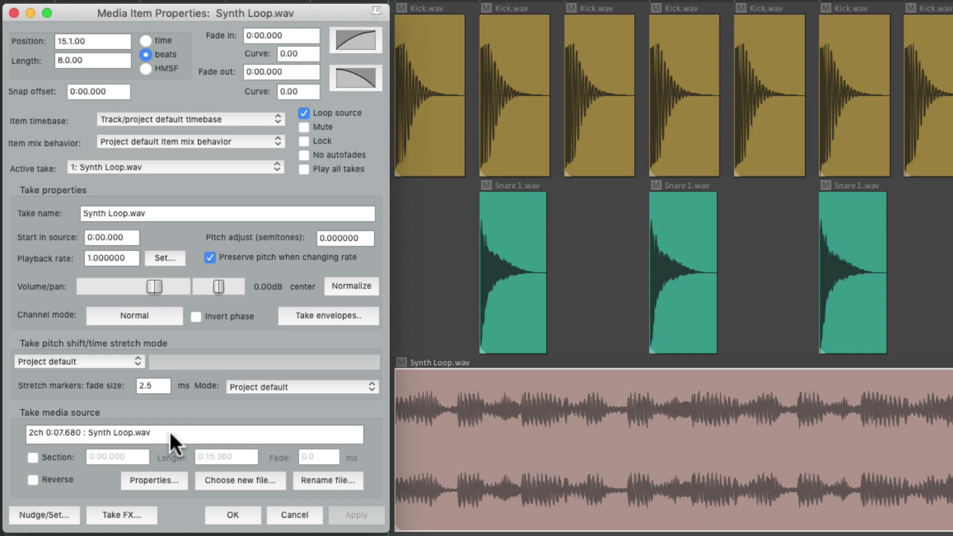
left_click(166, 493)
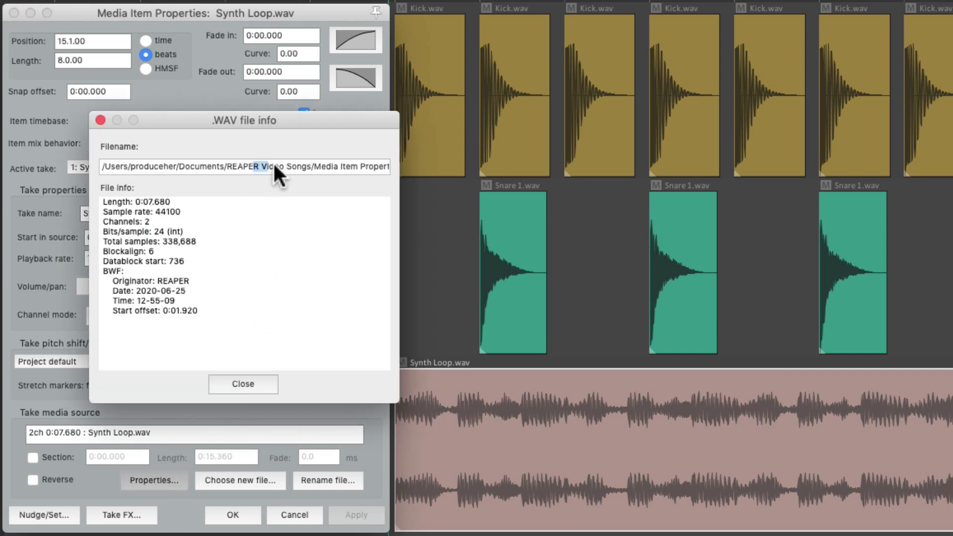
left_click_drag(382, 162, 419, 164)
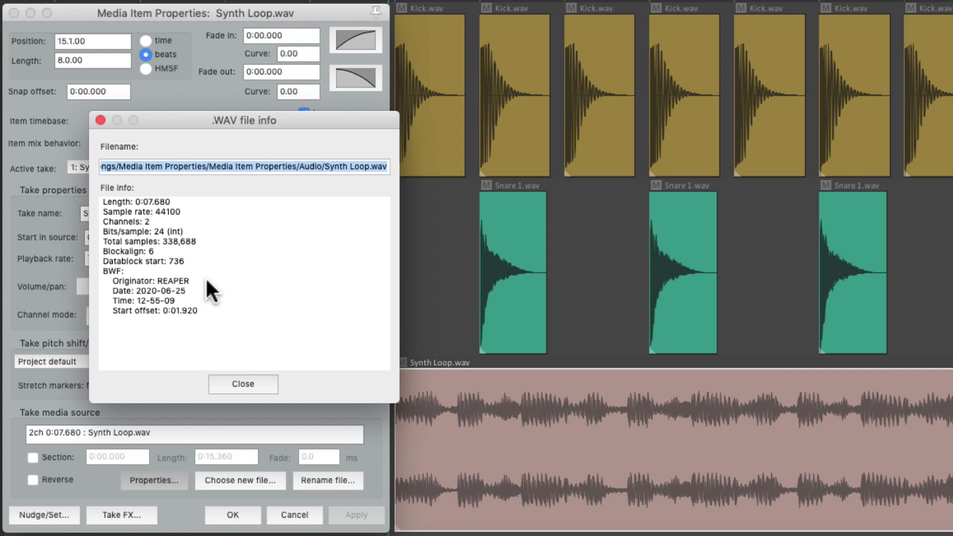
left_click(243, 380)
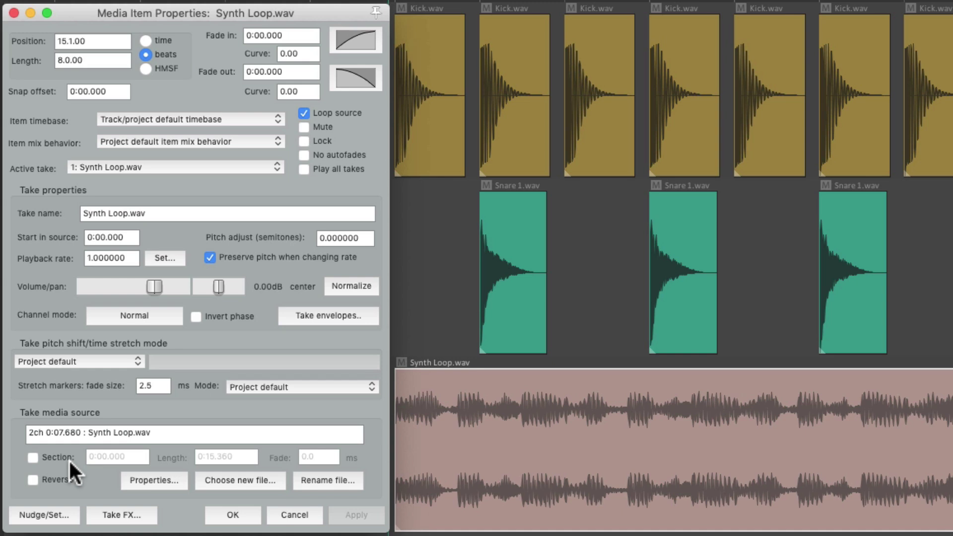
Enable Section on Synth Loop.wav and set its length to 1.92 seconds, playing to compare
left_click(33, 458)
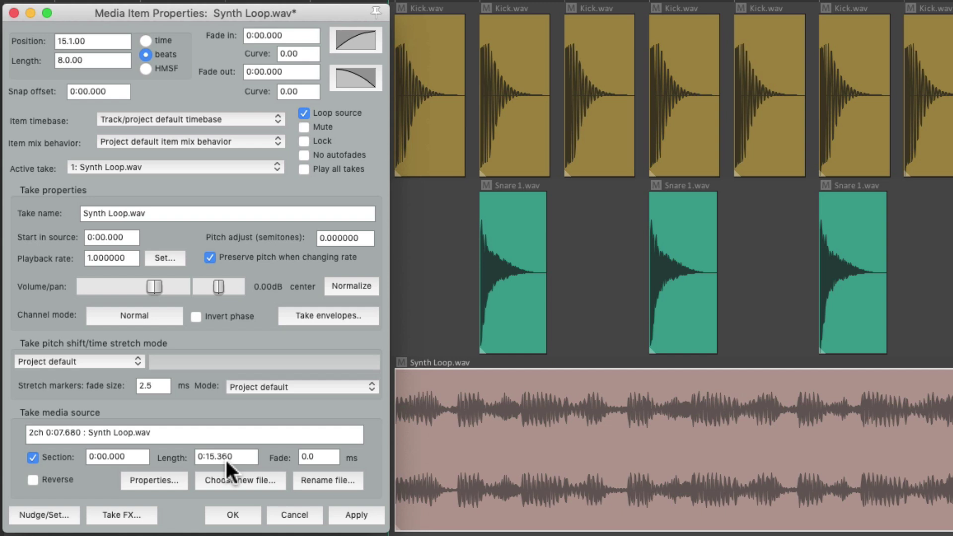
key("space")
left_click(238, 455)
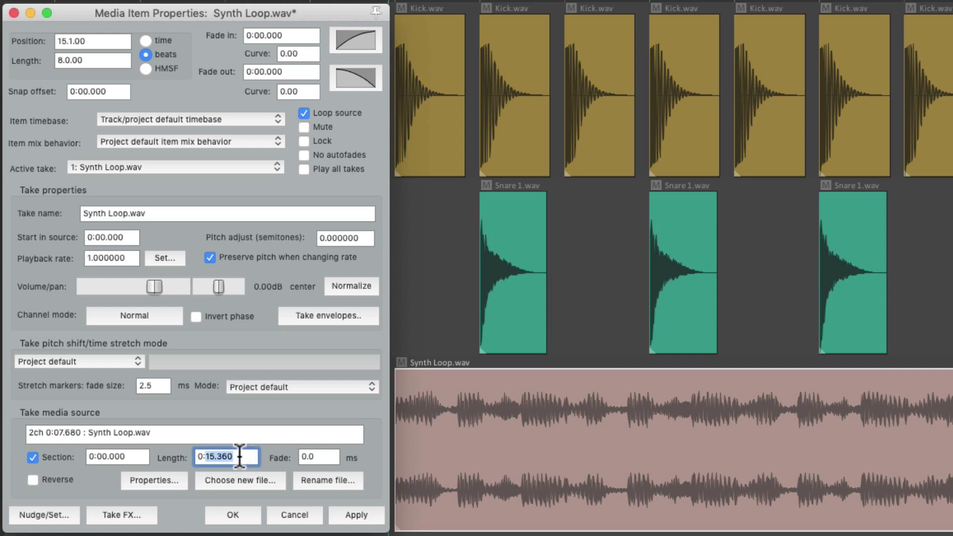
type("1.92")
key("Return")
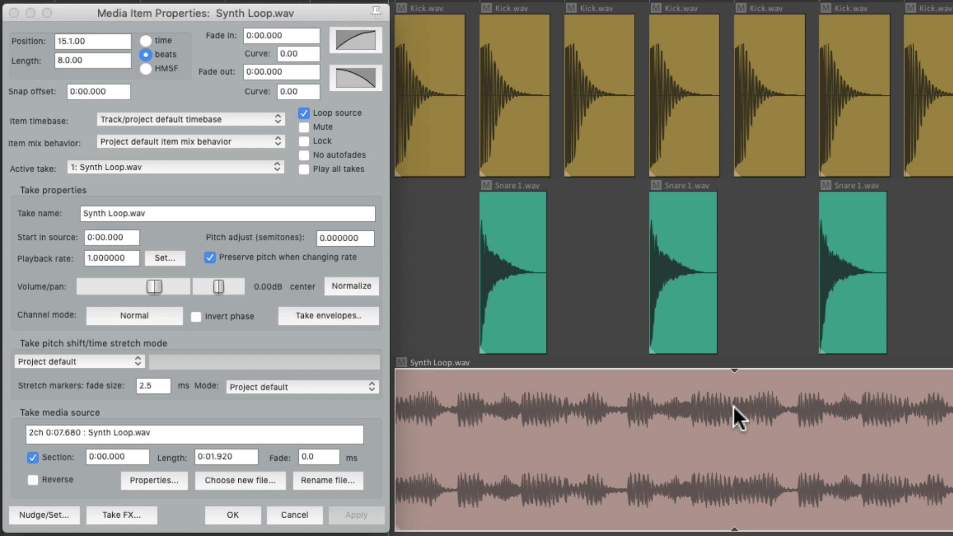
key("space")
Halve the section length to 0.96 seconds and play the loop
triple_click(244, 456)
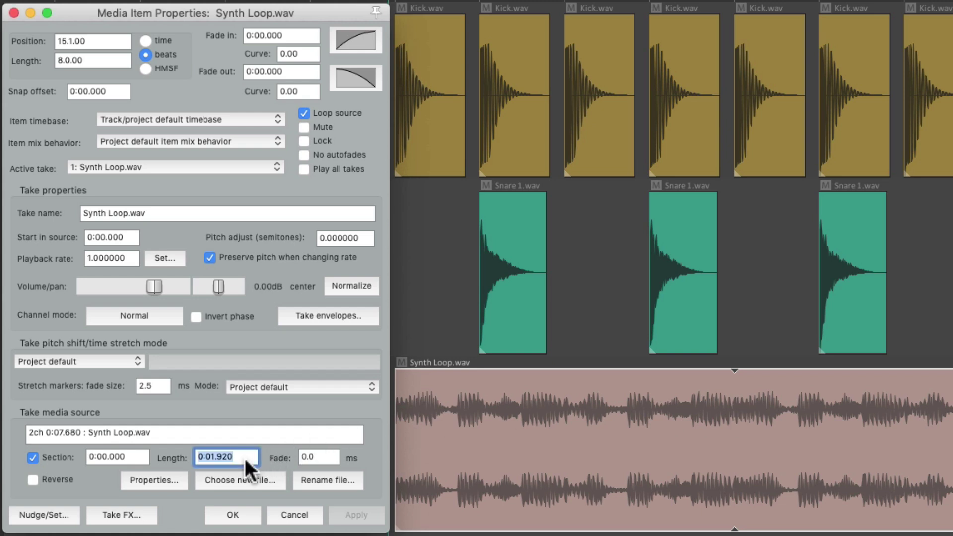
type(".96")
key("Return")
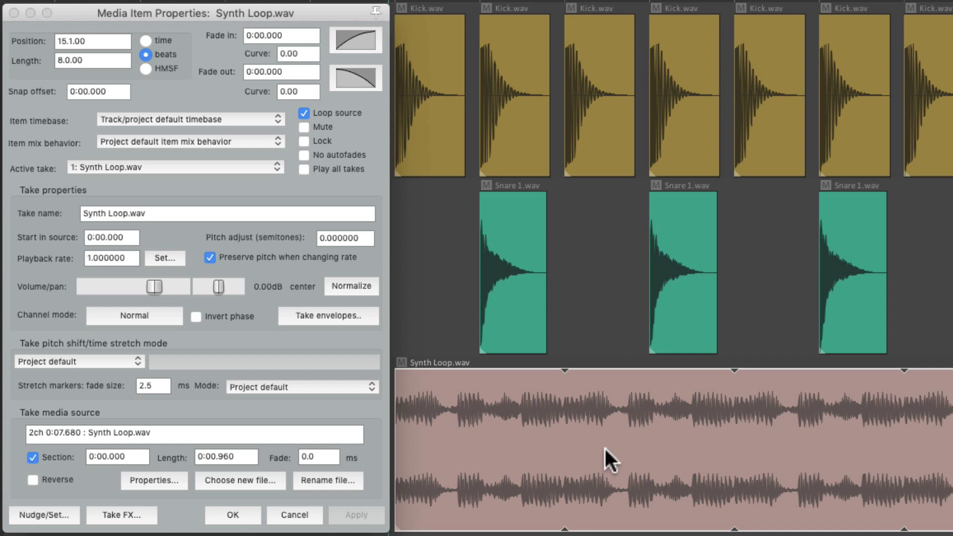
key("space")
Move the section start to 0.96, then to 1.92 seconds, playing after each
left_click(135, 454)
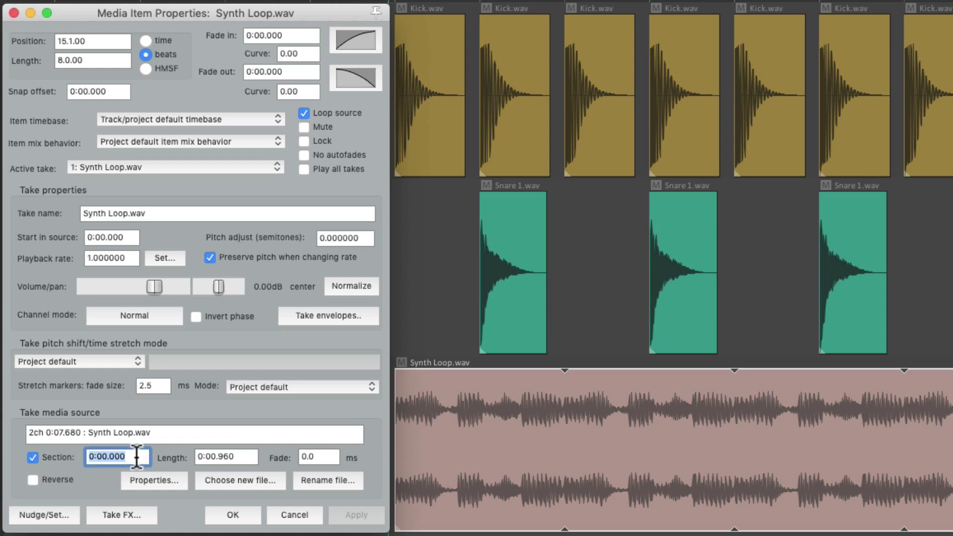
type(".96")
key("Return")
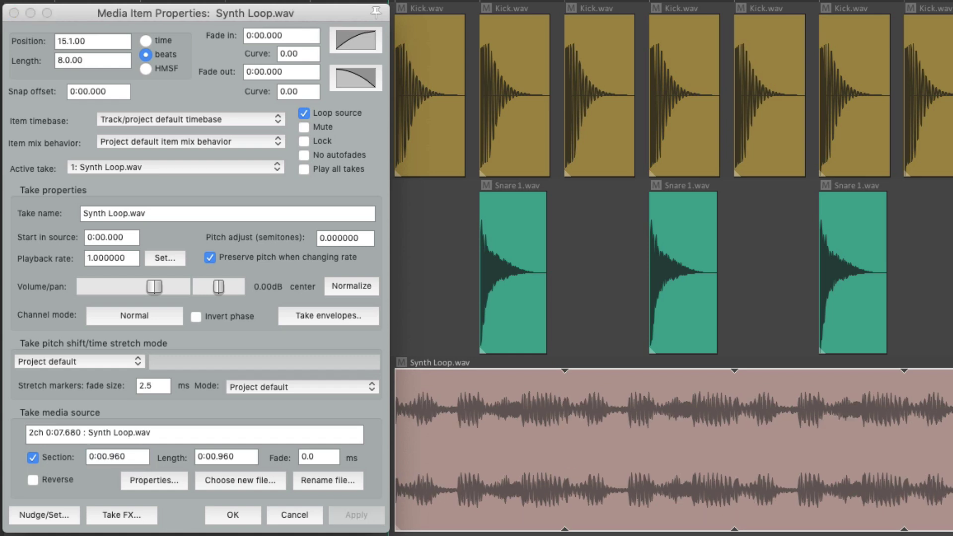
key("space")
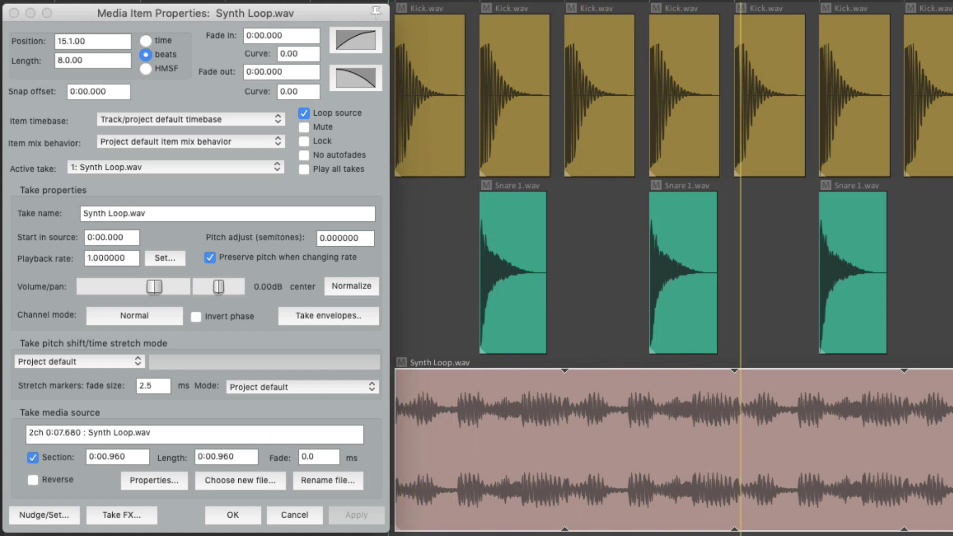
left_click(139, 458)
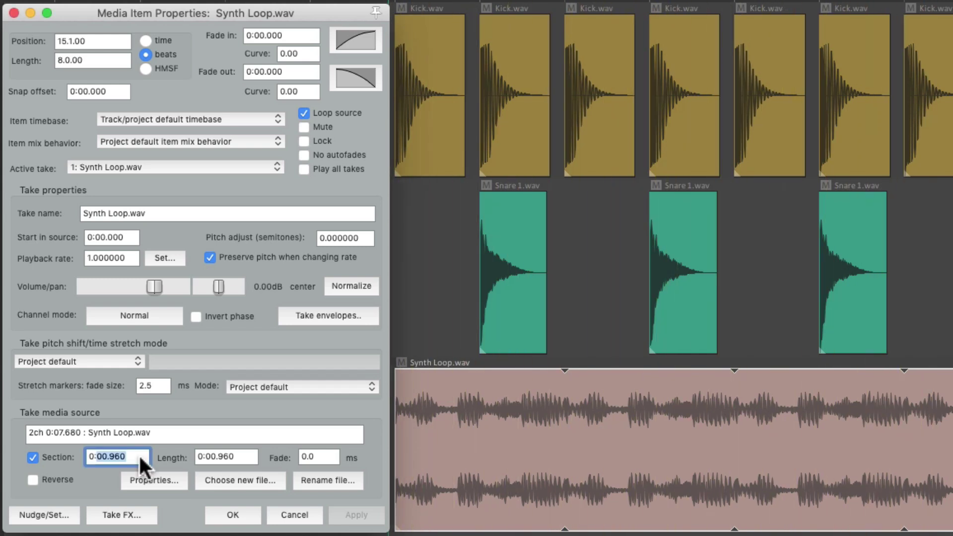
type("1.92")
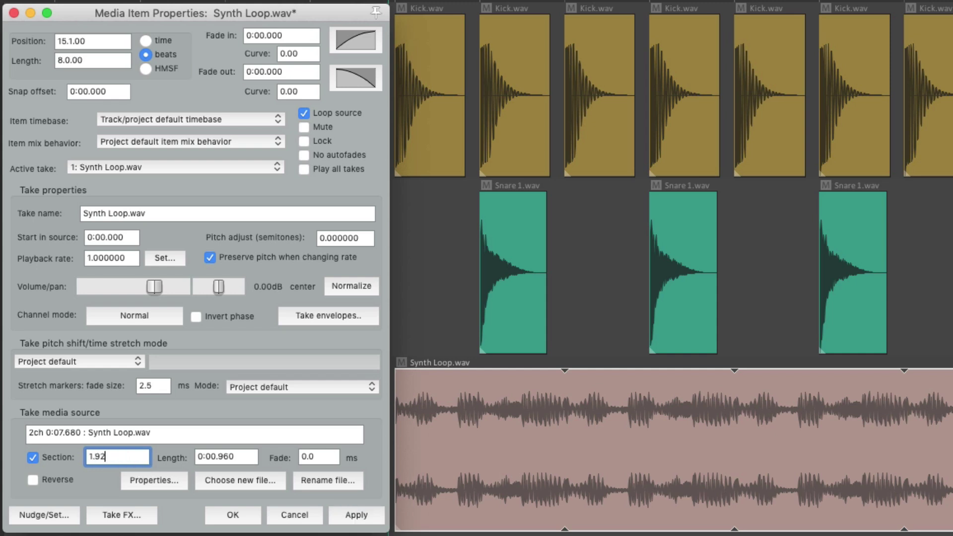
key("Return")
key("space")
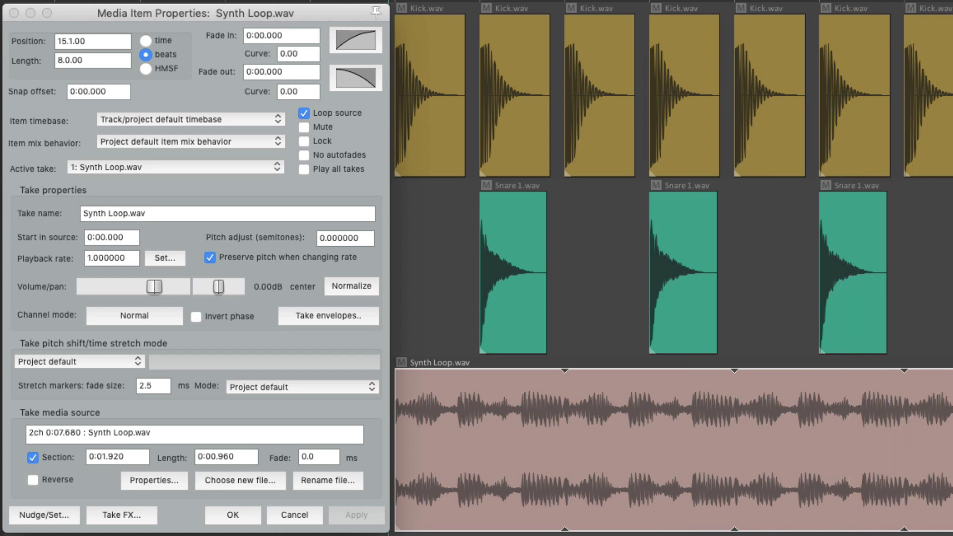
Turn off Section, turn on Reverse for Synth Loop.wav, and play it
left_click(33, 456)
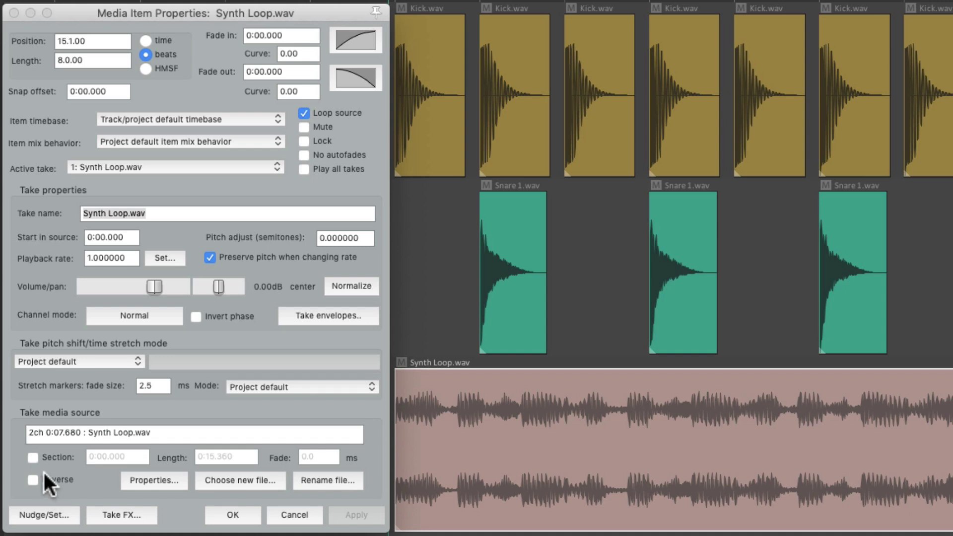
left_click(33, 480)
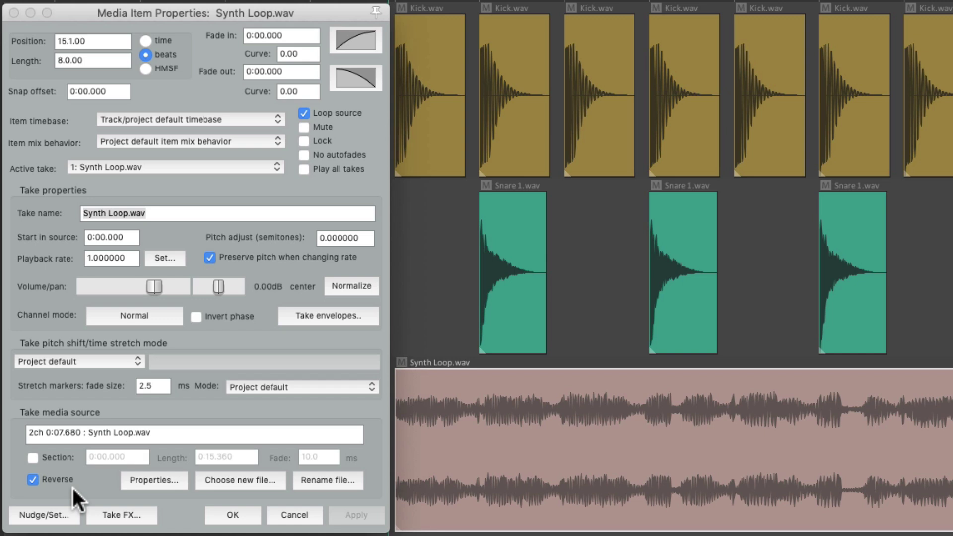
key("space")
Reverse a marquee-selected group of kick and snare items, play them, then un-reverse the drums
left_click_drag(438, 66, 679, 249)
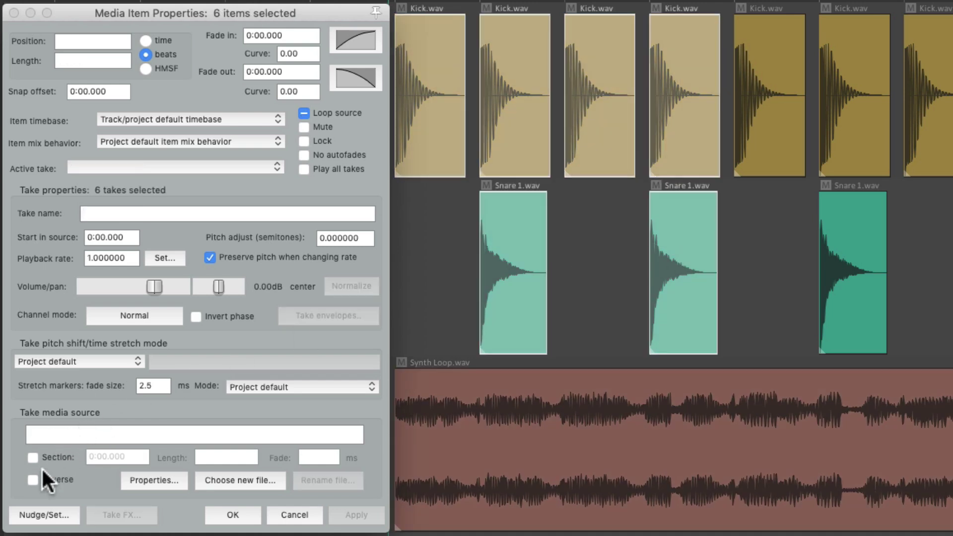
left_click(32, 480)
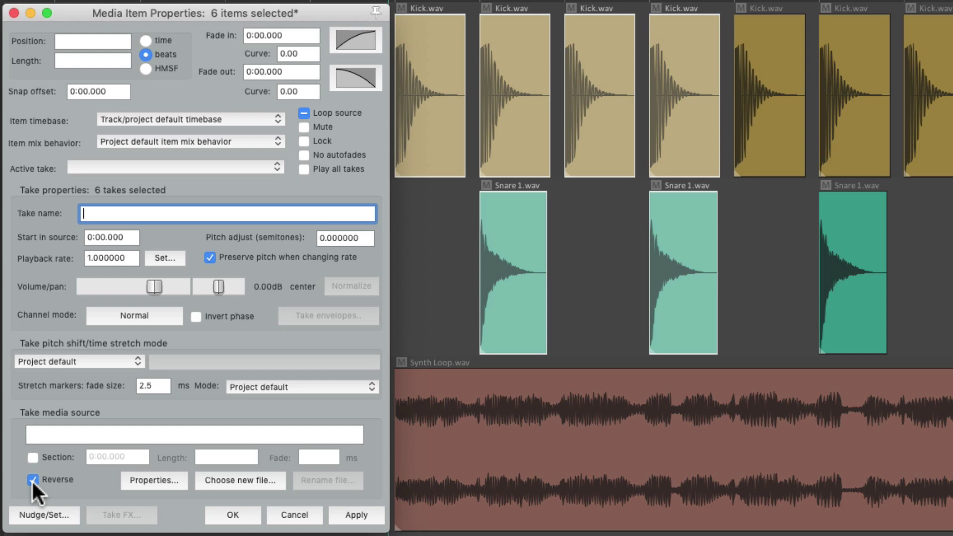
key("space")
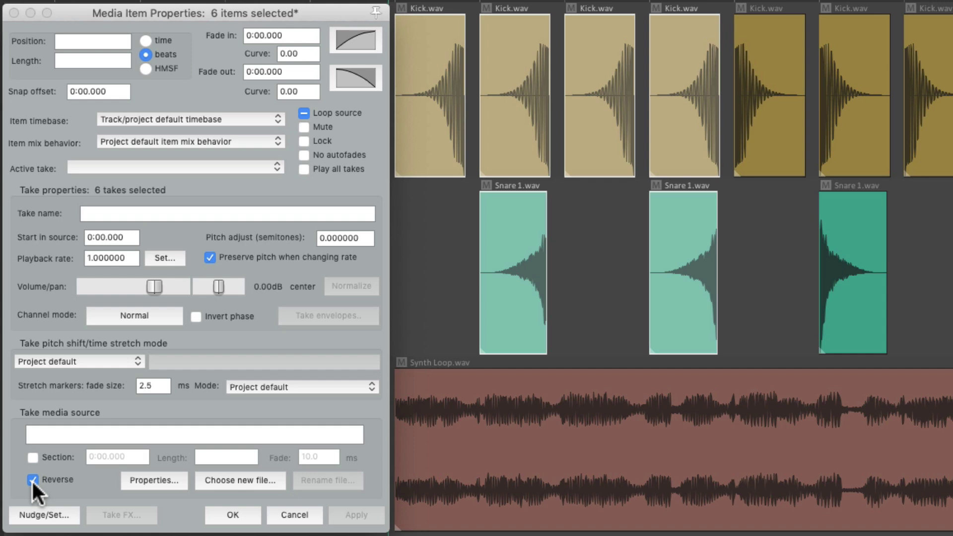
left_click_drag(437, 65, 671, 466)
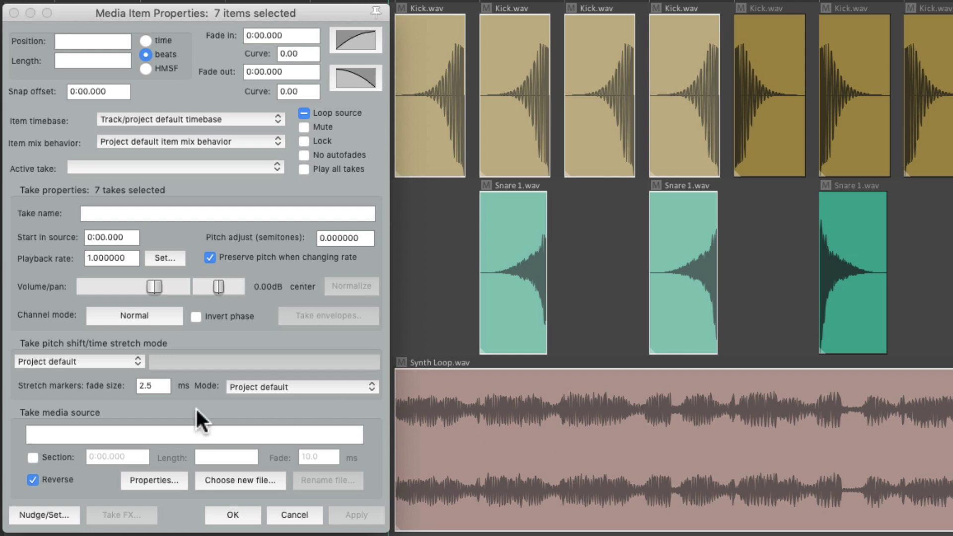
left_click(32, 480)
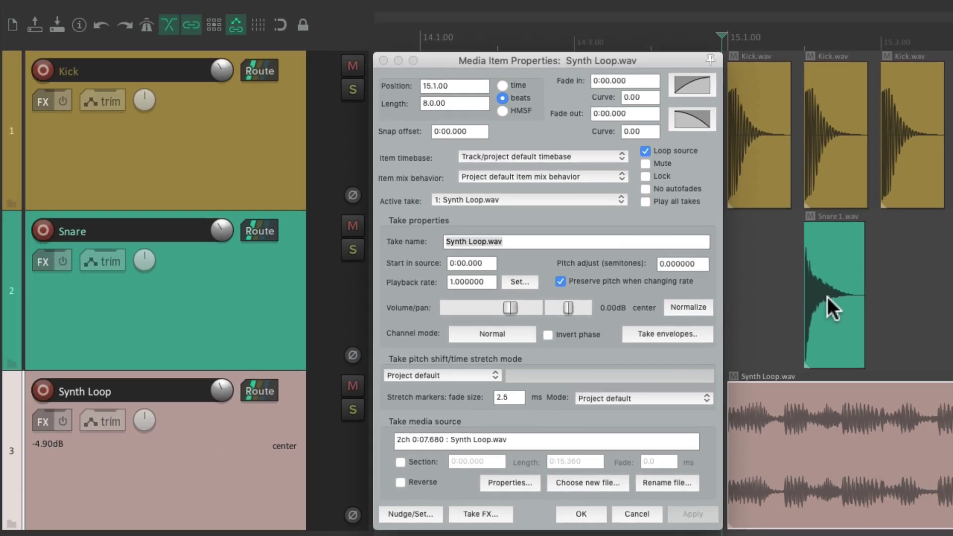
Select all 16 Snare track items and solo the Snare track
double_click(279, 282)
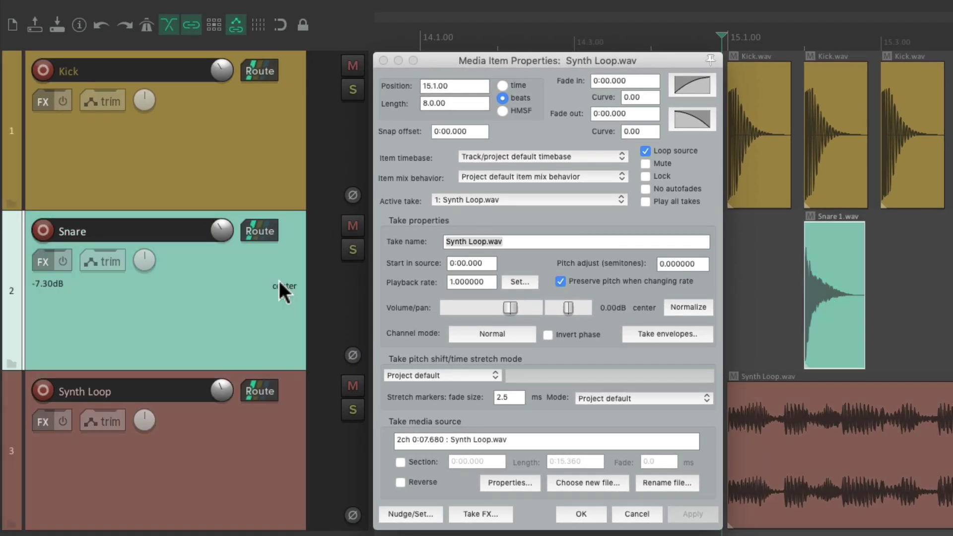
left_click(348, 252)
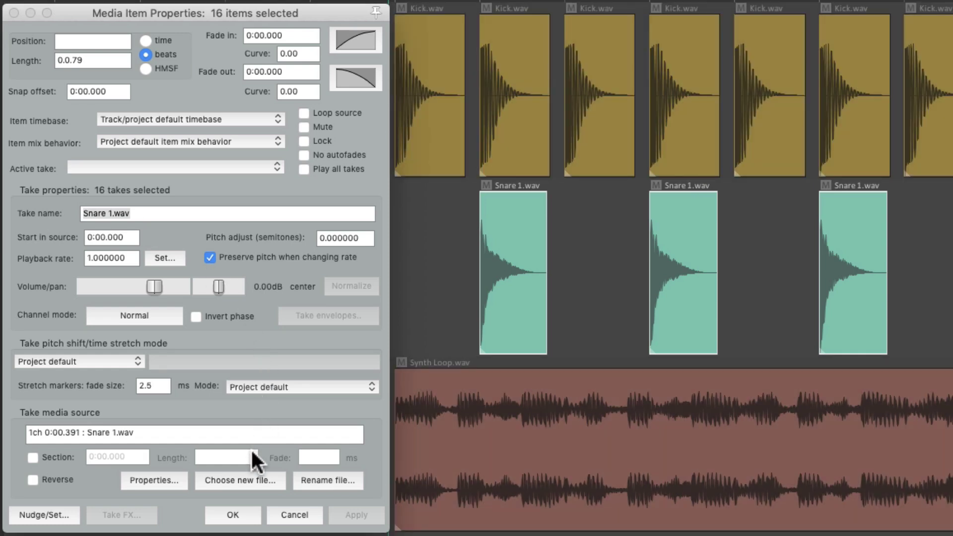
Replace the source of all 16 snare takes with Clap 02.wav from the Audio folder
left_click(238, 481)
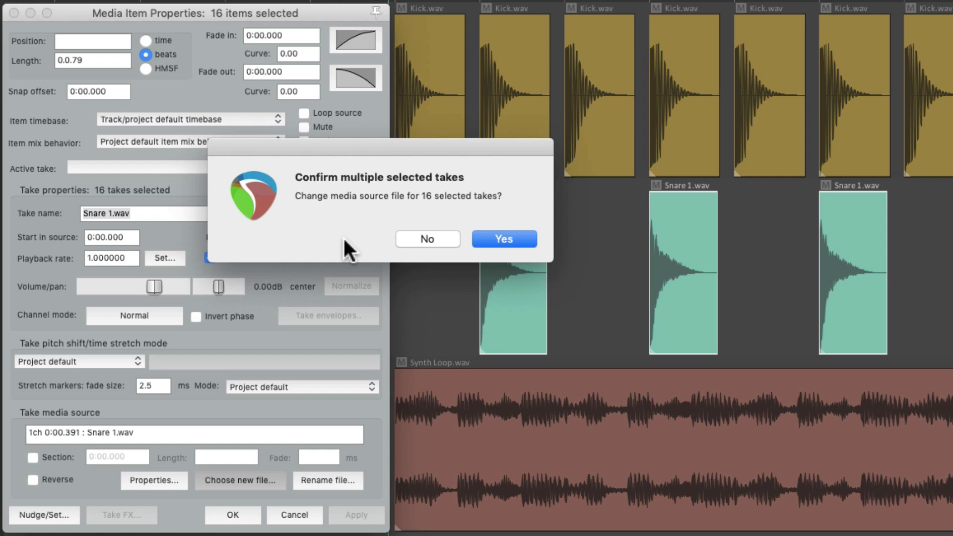
left_click(488, 241)
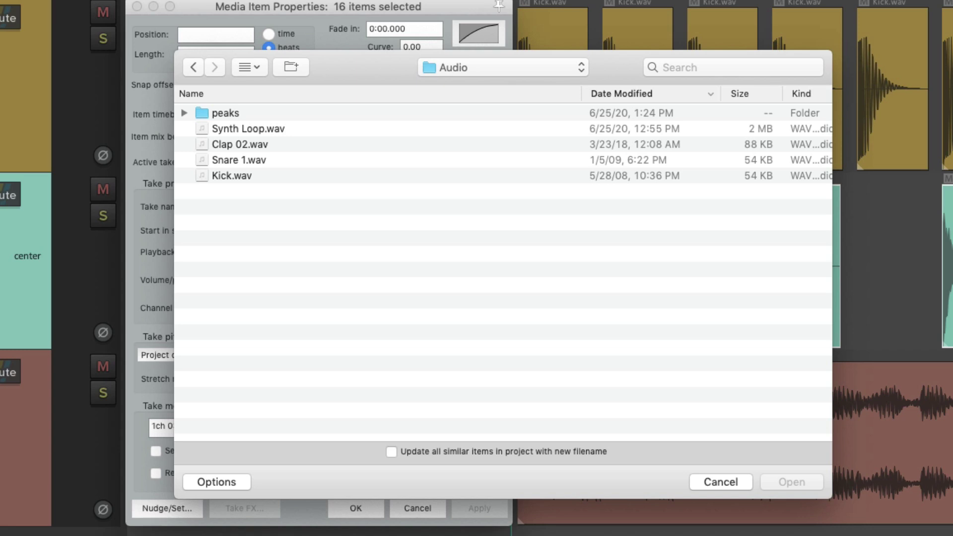
left_click(314, 145)
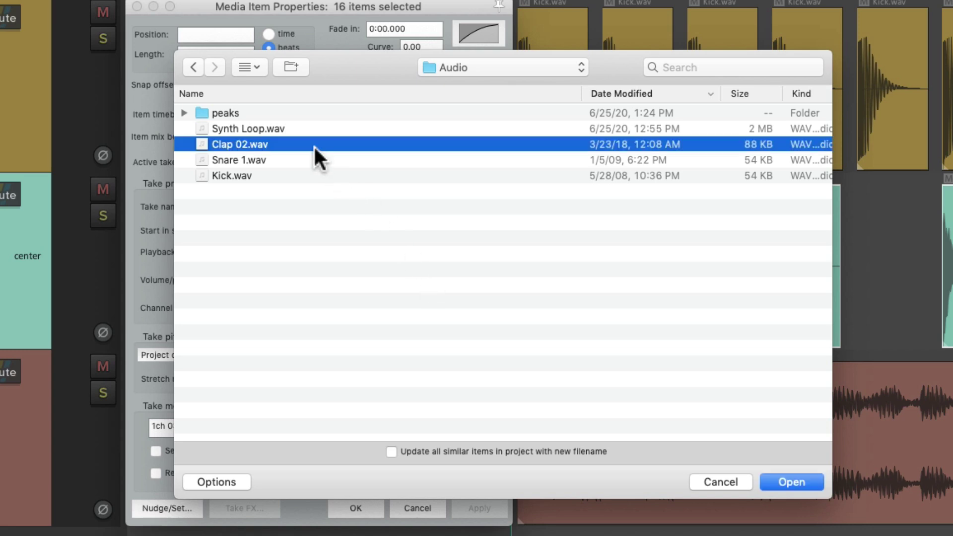
double_click(283, 145)
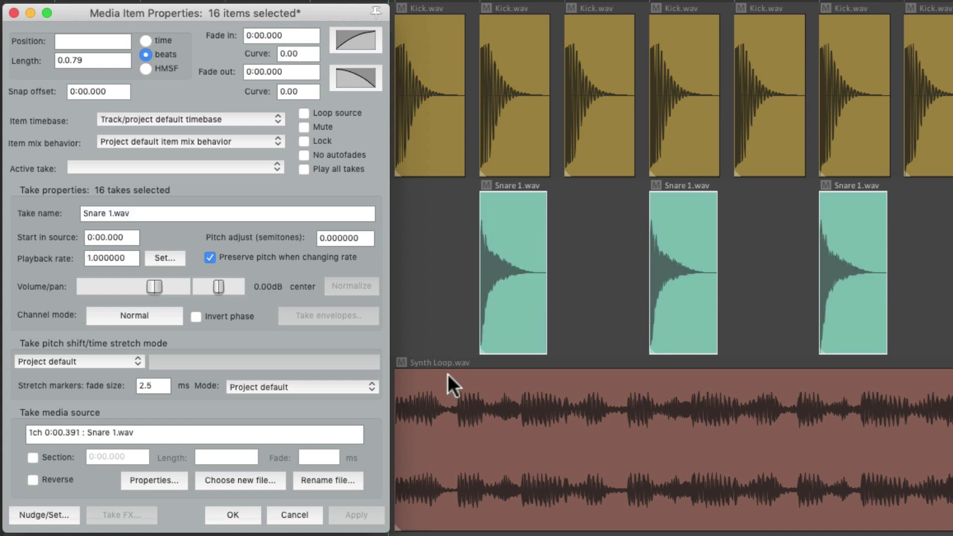
Show the Synth Loop item's properties, starting a source-file rename and cancelling it
left_click(447, 375)
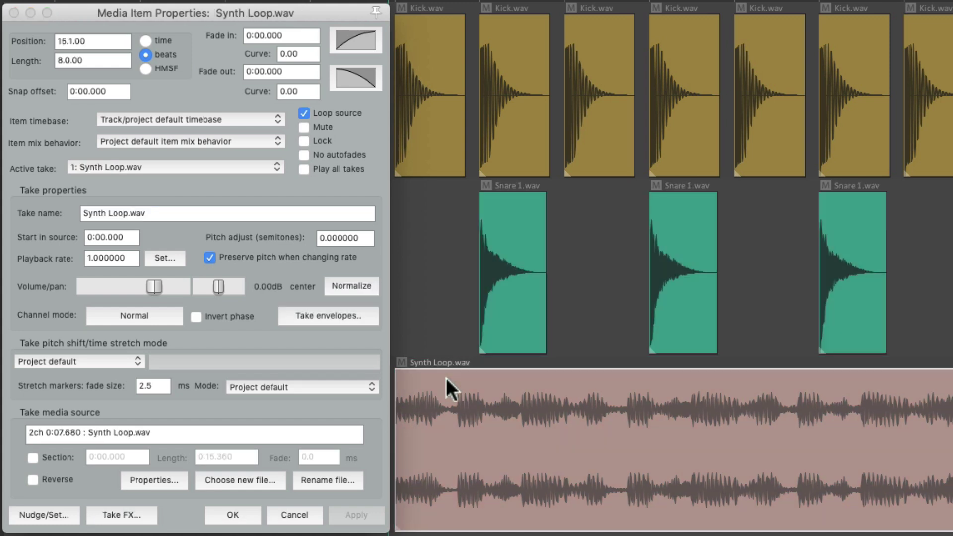
left_click(328, 481)
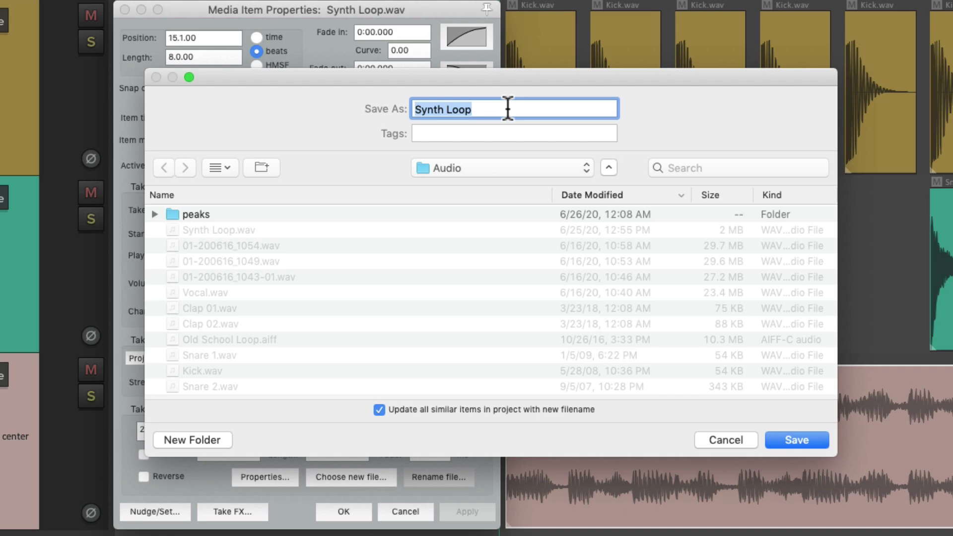
left_click(713, 437)
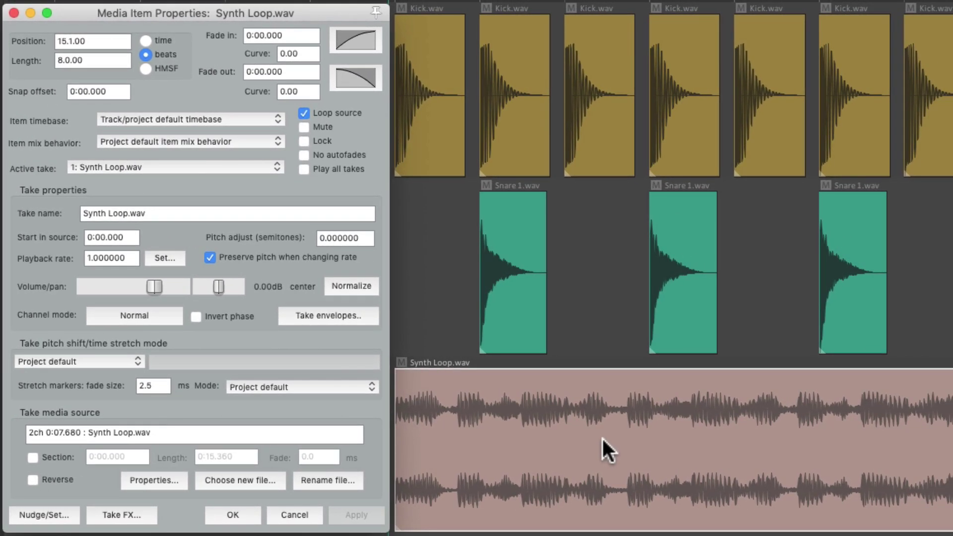
left_click(66, 511)
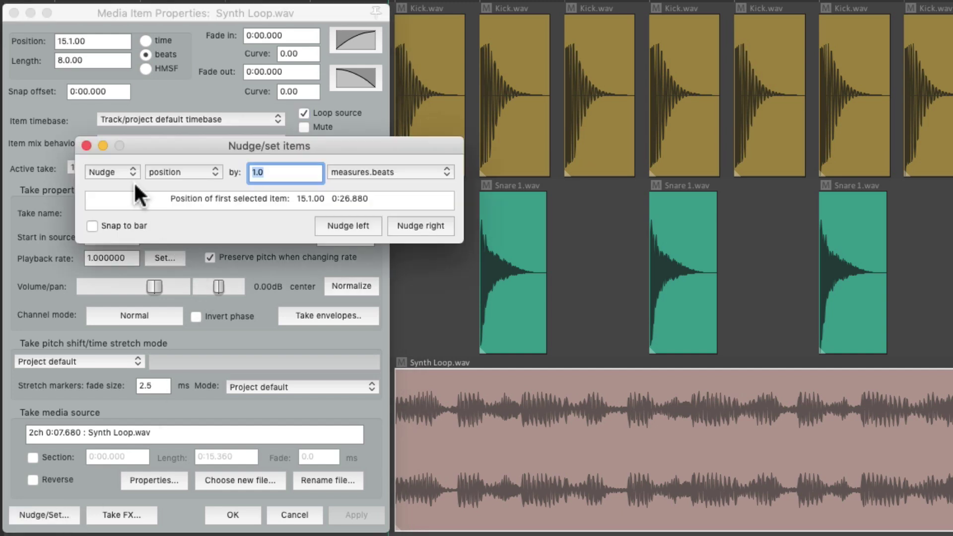
left_click(177, 172)
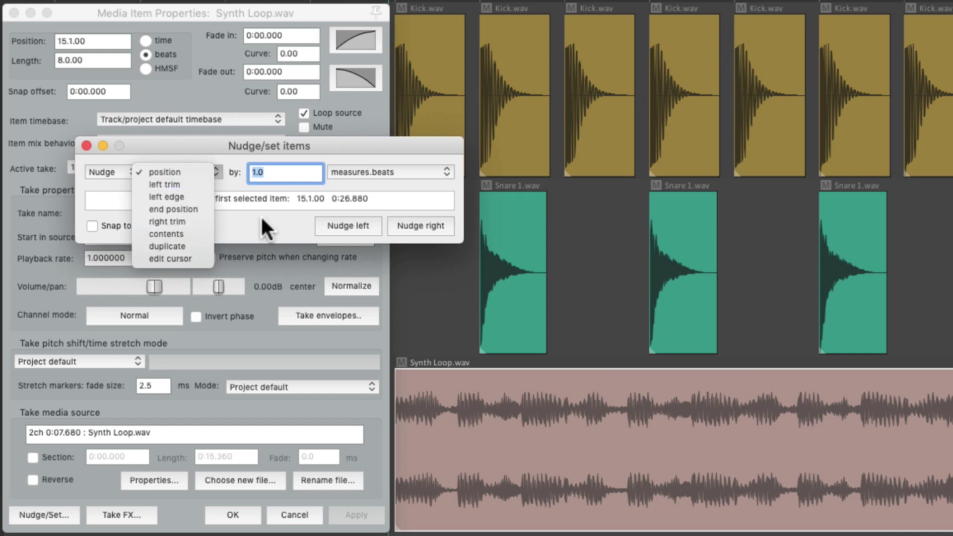
left_click(305, 209)
left_click(406, 172)
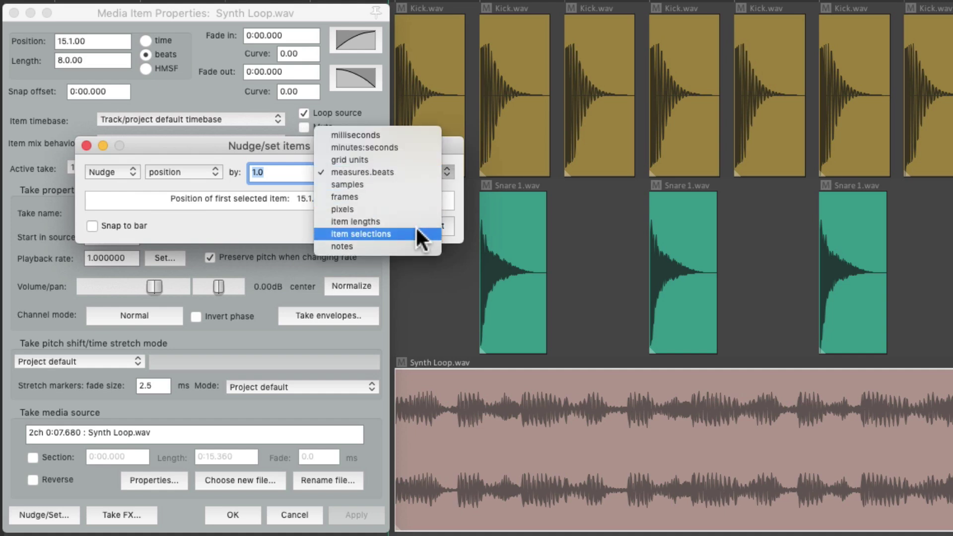
left_click(234, 223)
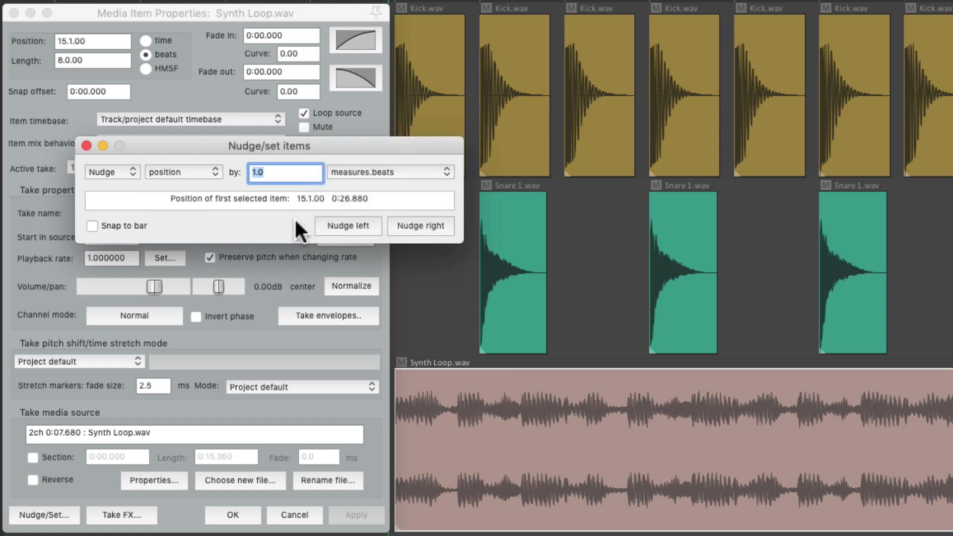
left_click(86, 145)
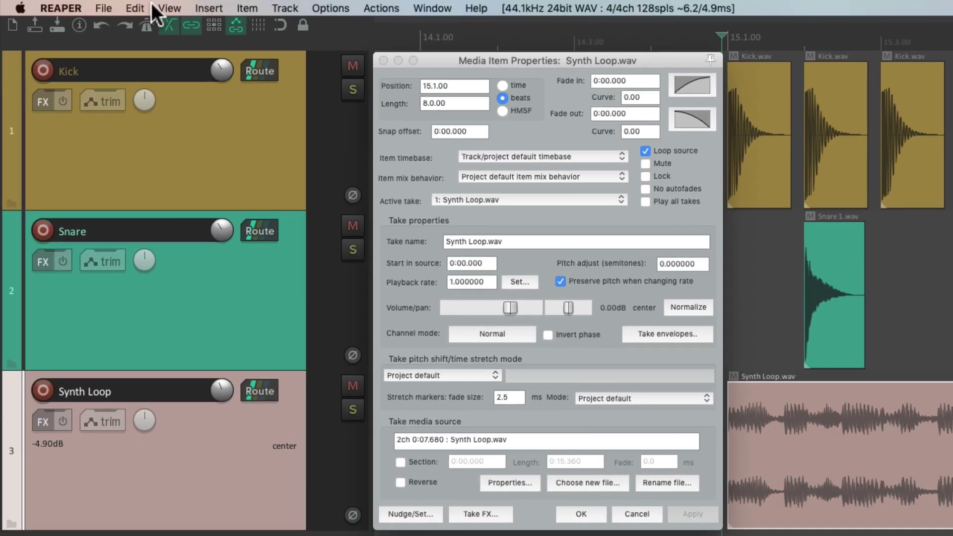
left_click(135, 9)
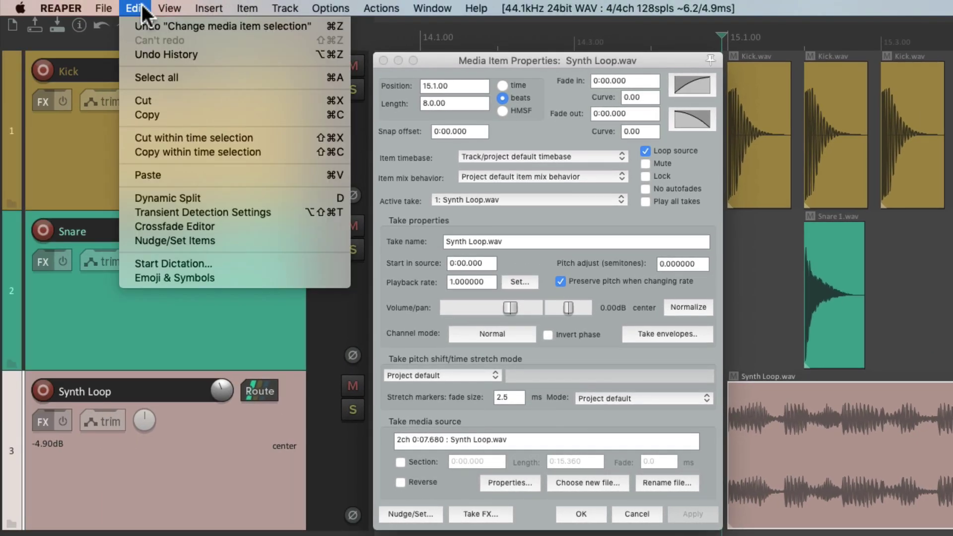
left_click(132, 245)
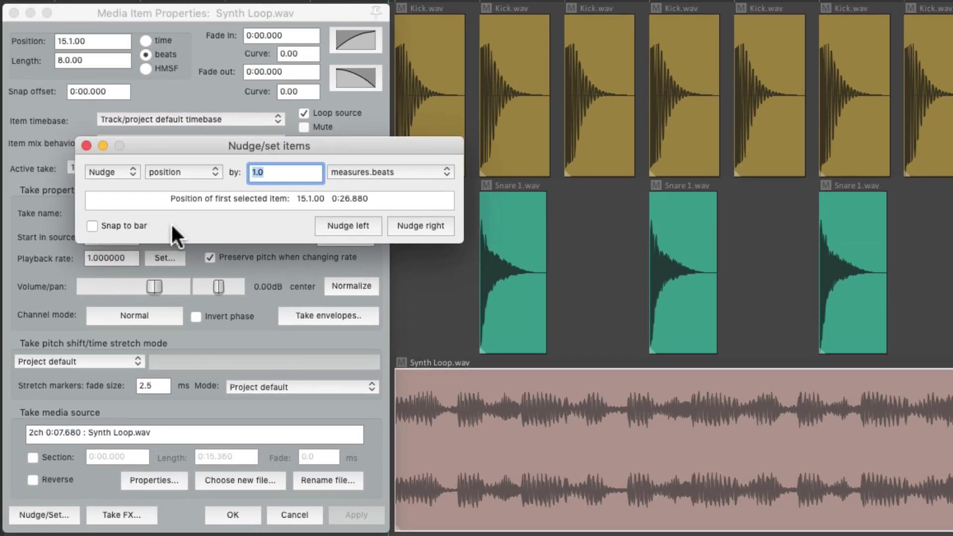
left_click(86, 146)
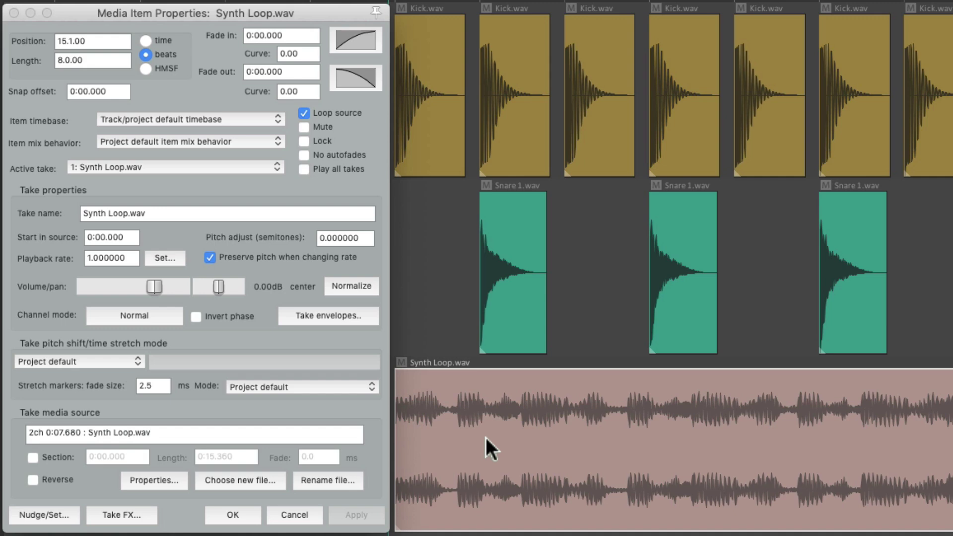
left_click(122, 520)
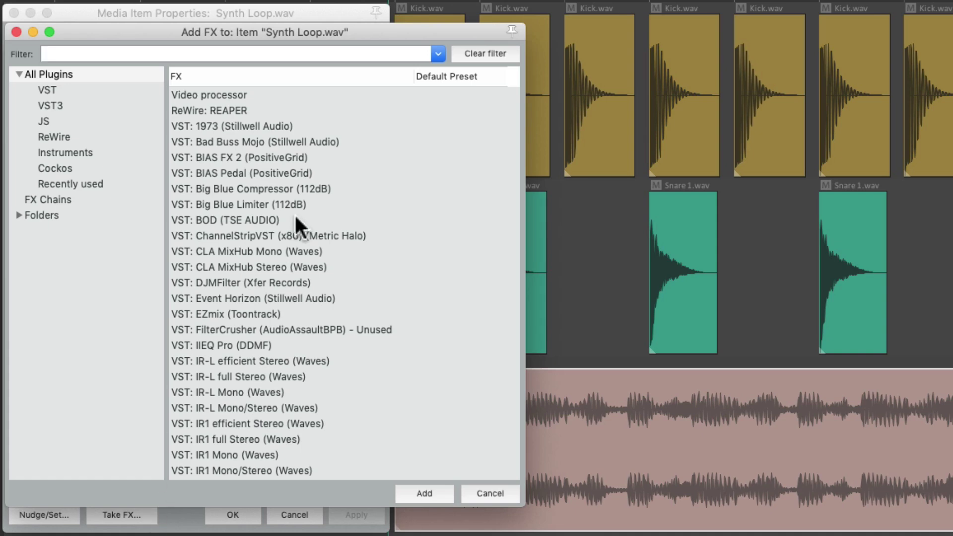
scroll(285, 171, "down", 5)
scroll(285, 170, "up", 5)
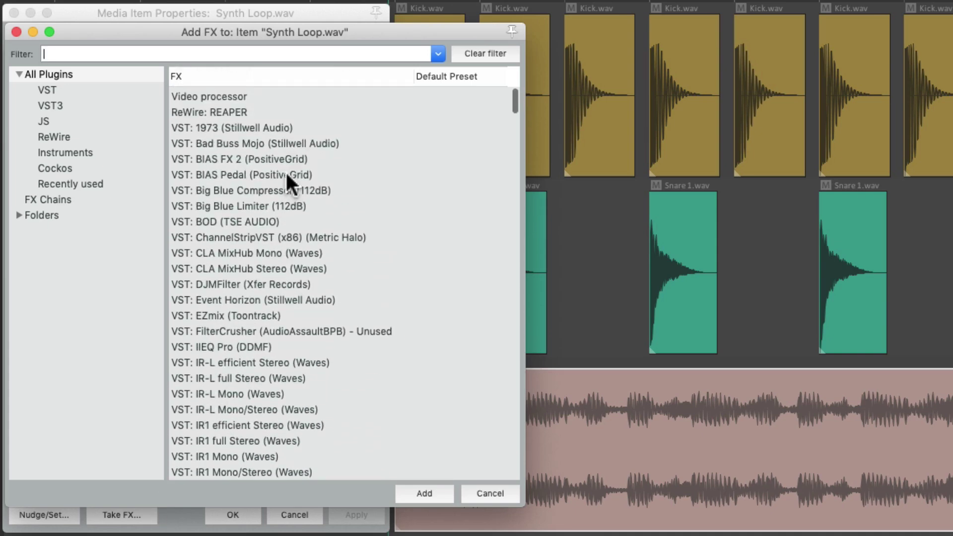
left_click(500, 494)
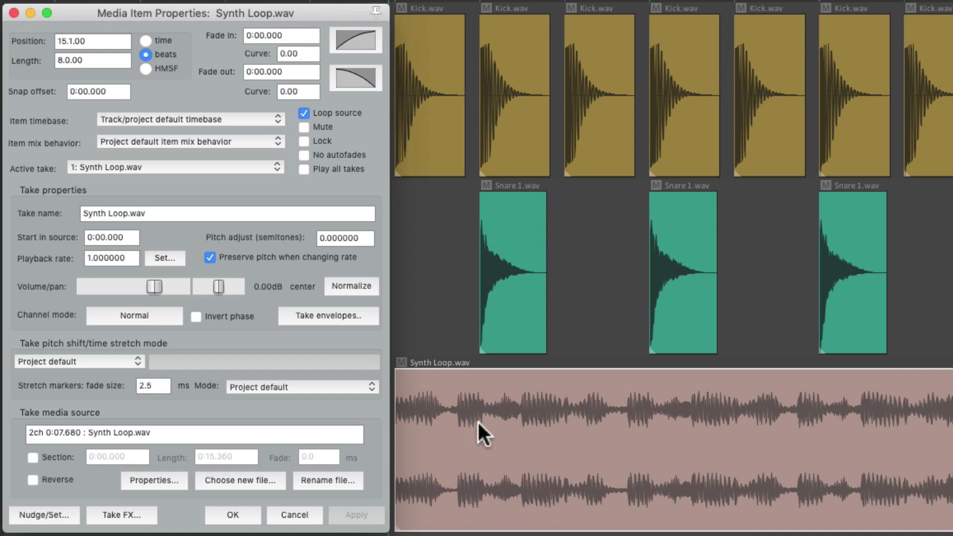
left_click(454, 399)
key("shift+e")
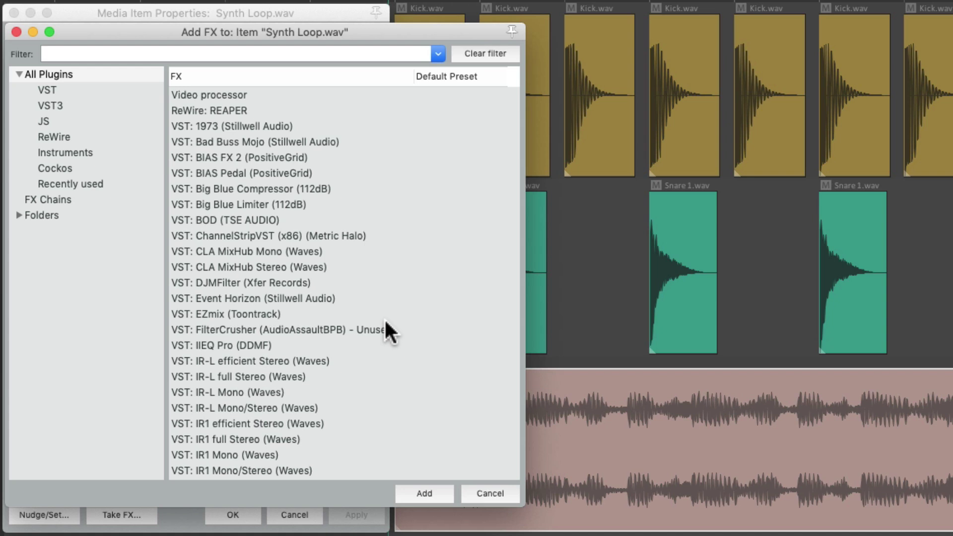
key("Escape")
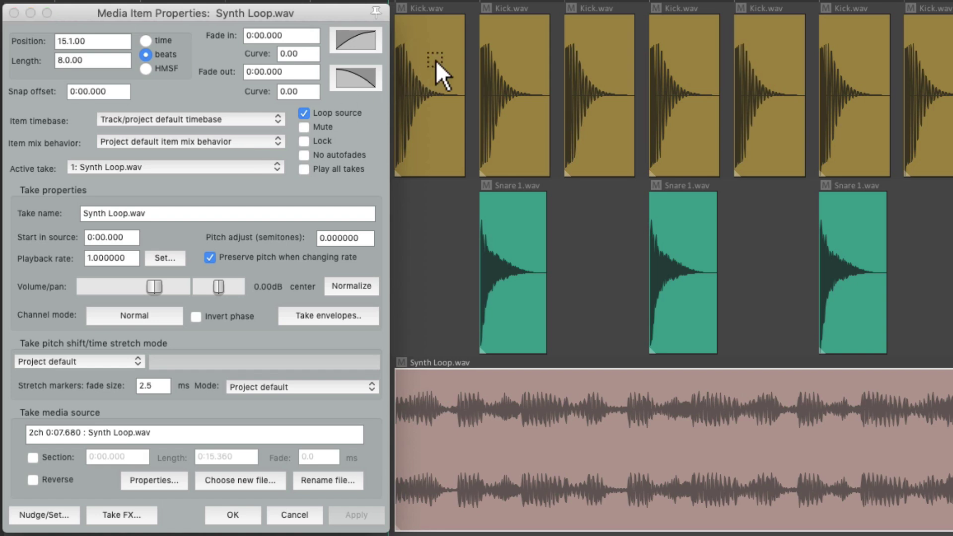
Select four kick and two snare items and apply a 0:00.250 fade-out with curve -1.00
left_click_drag(436, 60, 683, 247)
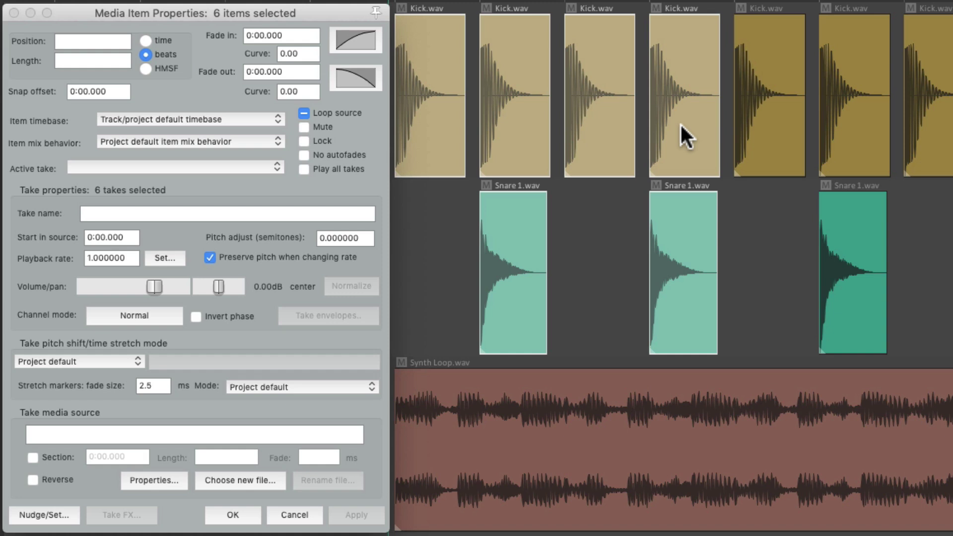
left_click(303, 75)
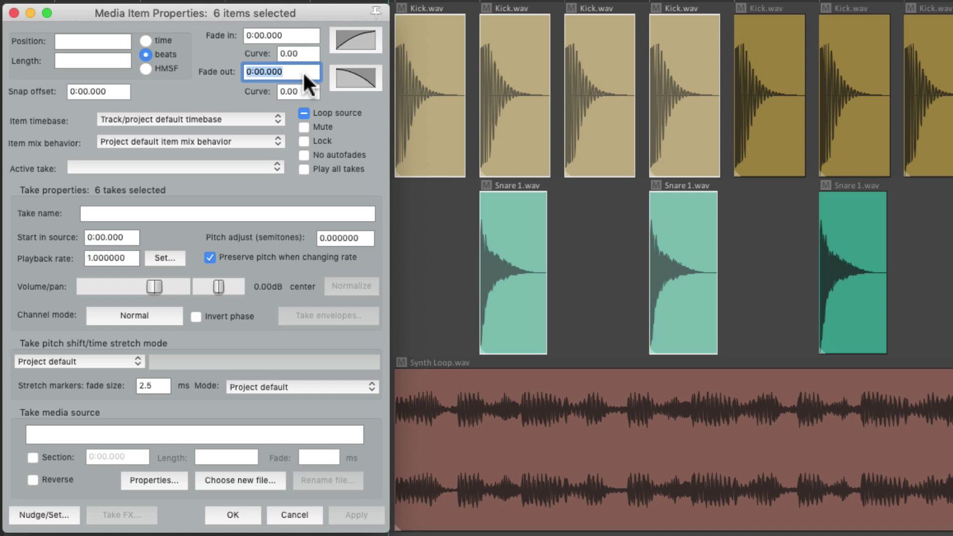
type(".250")
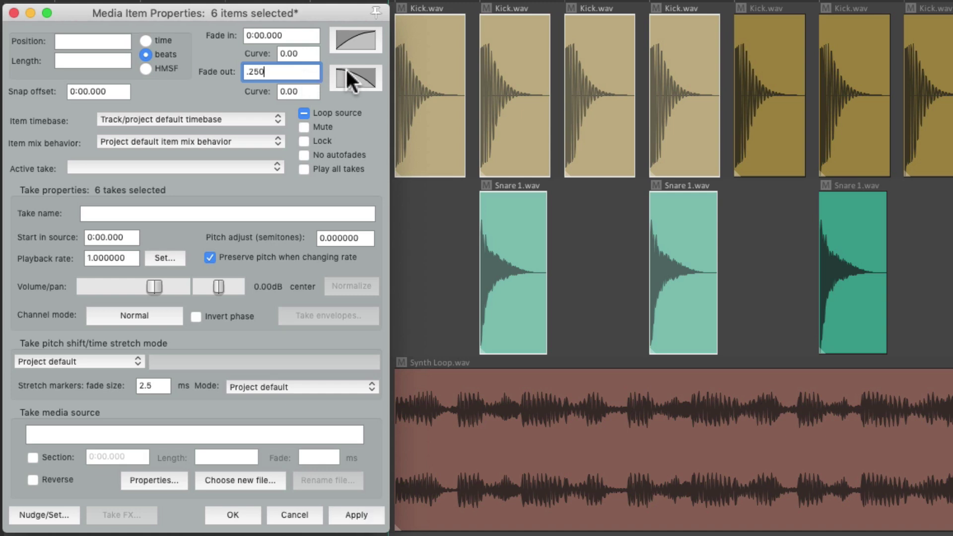
left_click(350, 72)
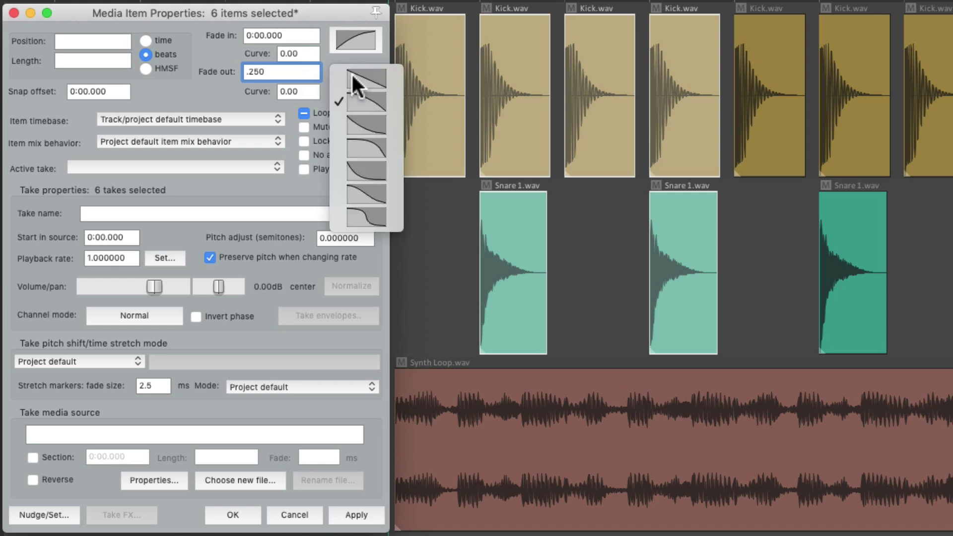
left_click(395, 120)
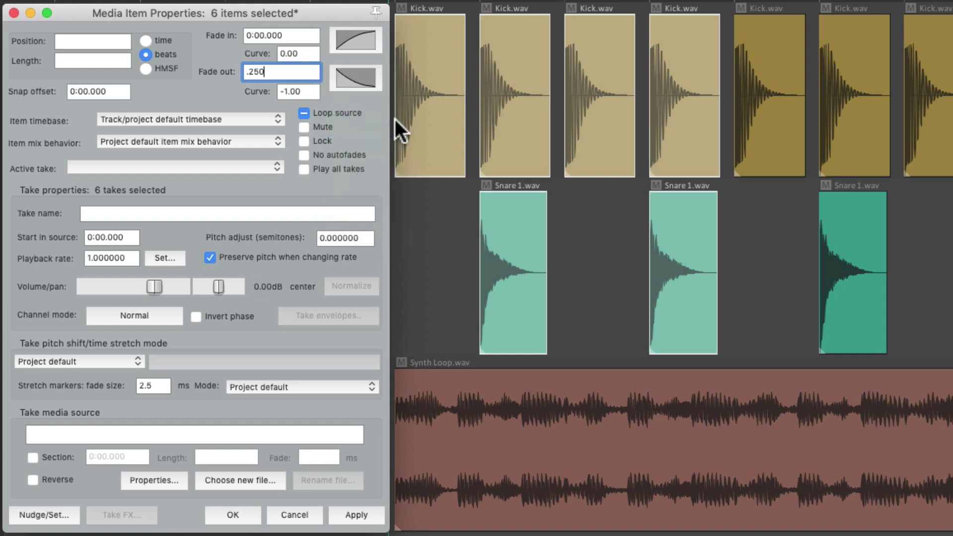
key("Return")
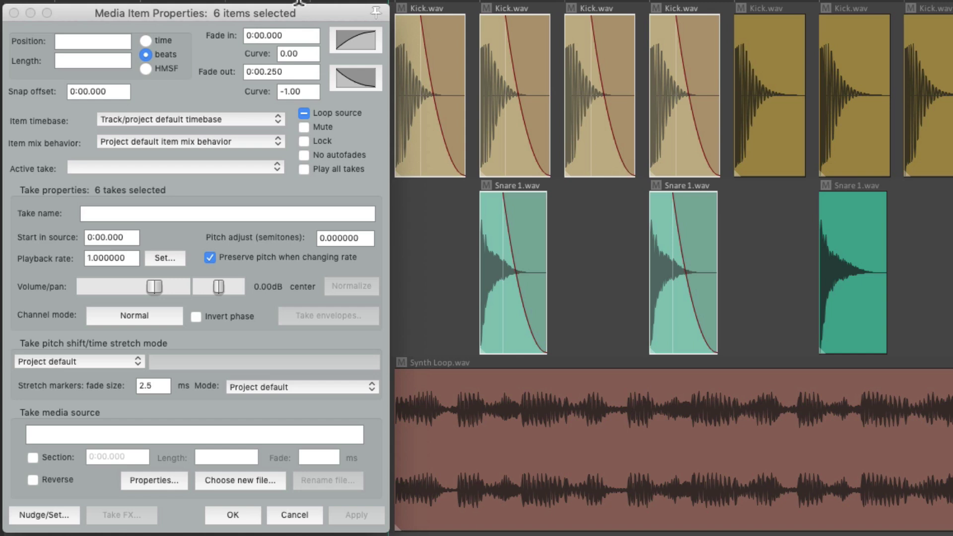
Set the selected items' length to 0.0.250, then change it to 0.0.5
left_click(105, 59)
type("0.0.250")
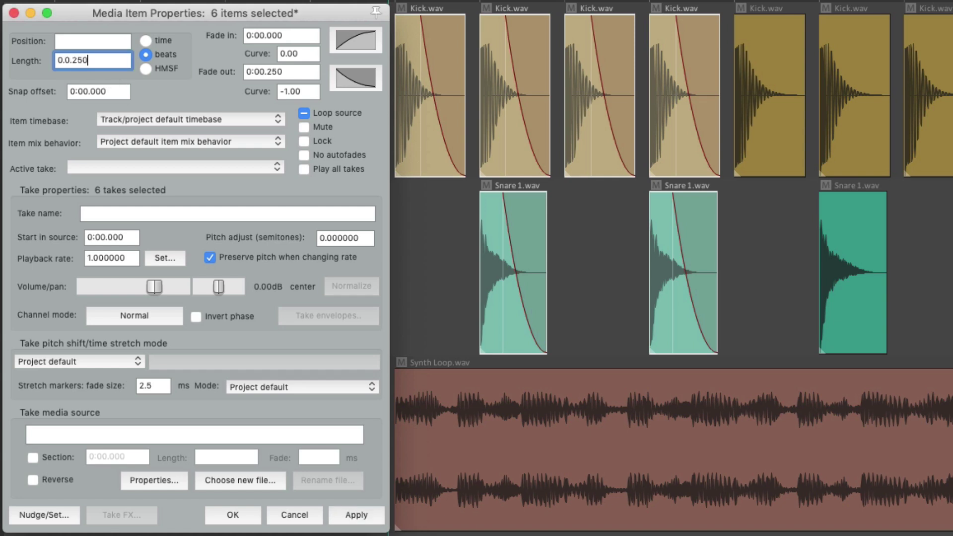
key("Return")
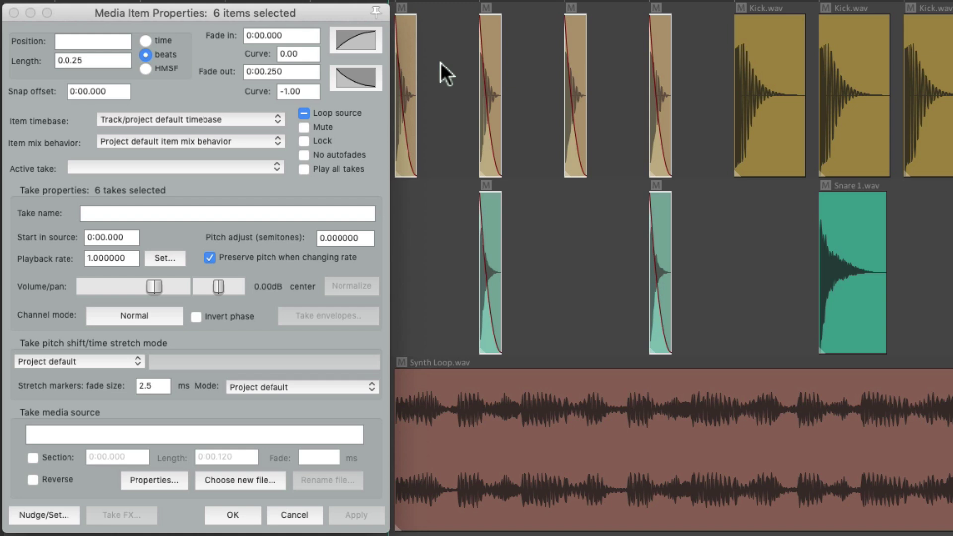
left_click(113, 56)
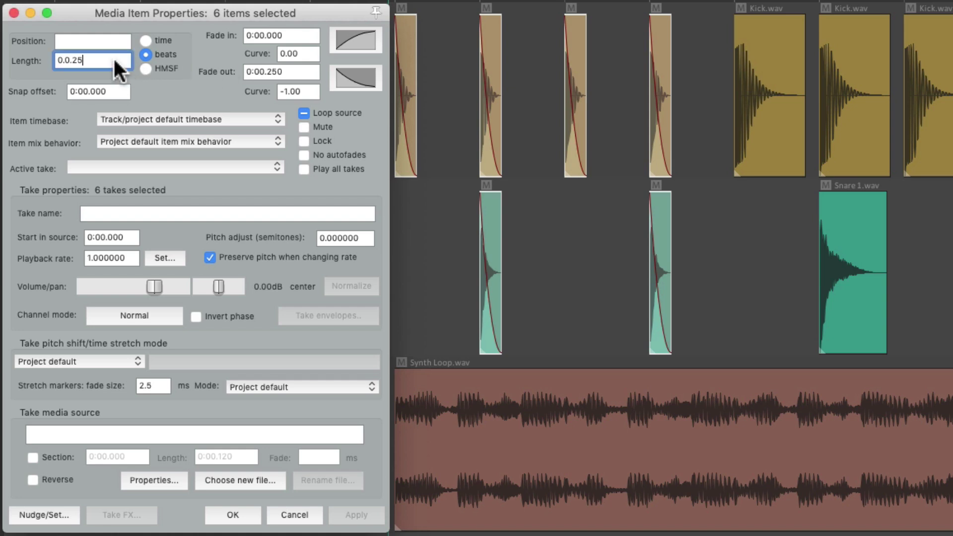
type("0.0.5")
key("Return")
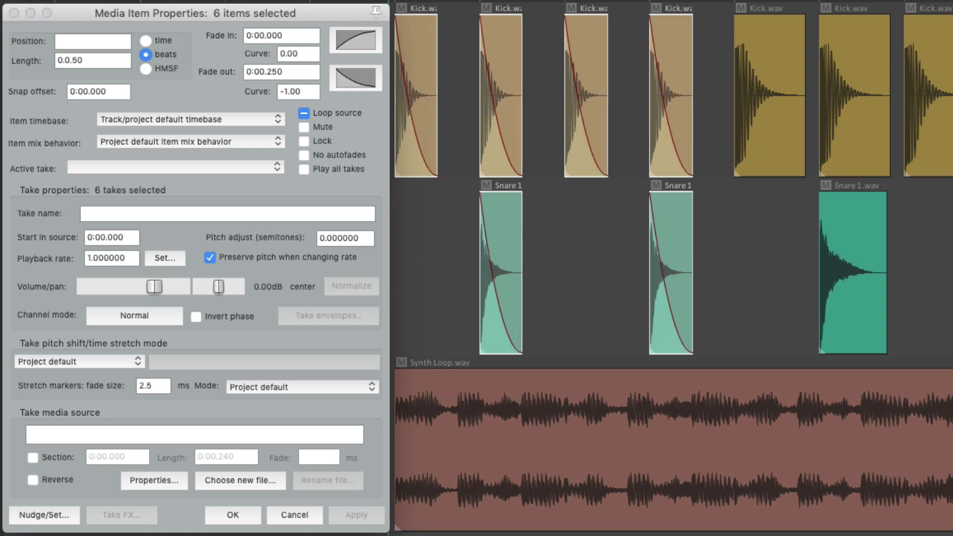